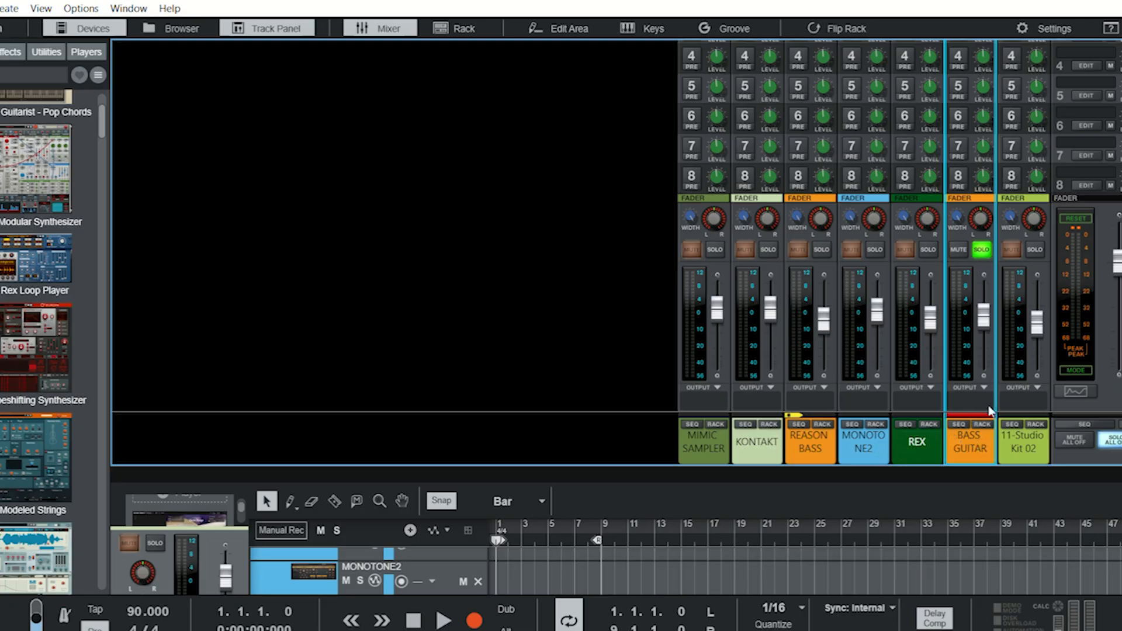
# Show the BASS GUITAR channel's amp in the rack together with the mixer and start playback
pyautogui.click(985, 422)
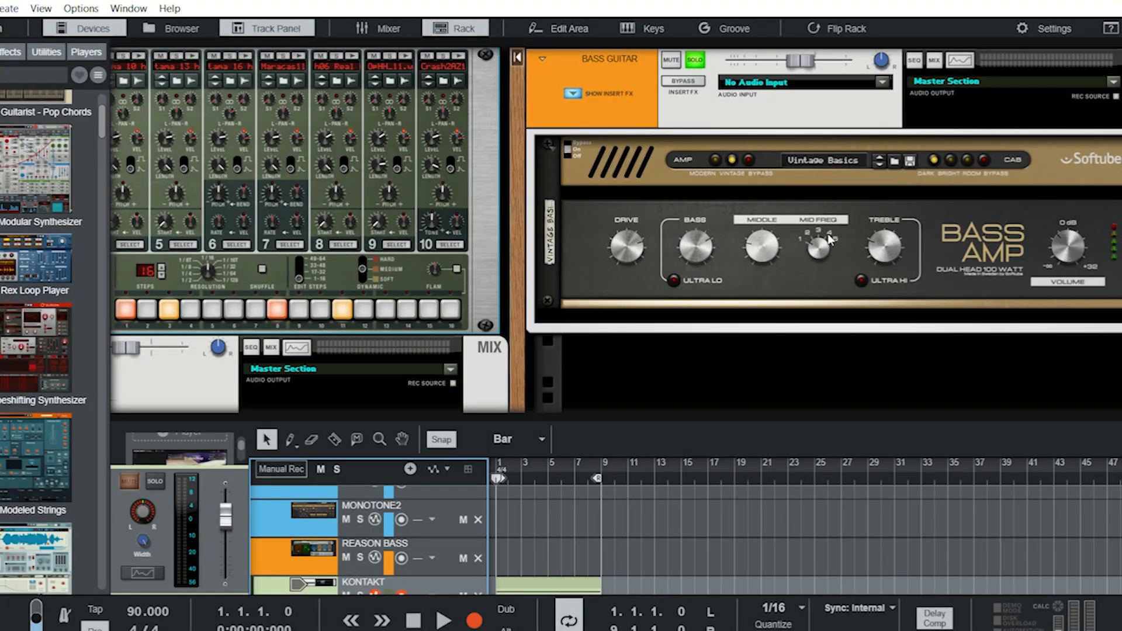
pyautogui.moveTo(829, 237)
pyautogui.click(377, 28)
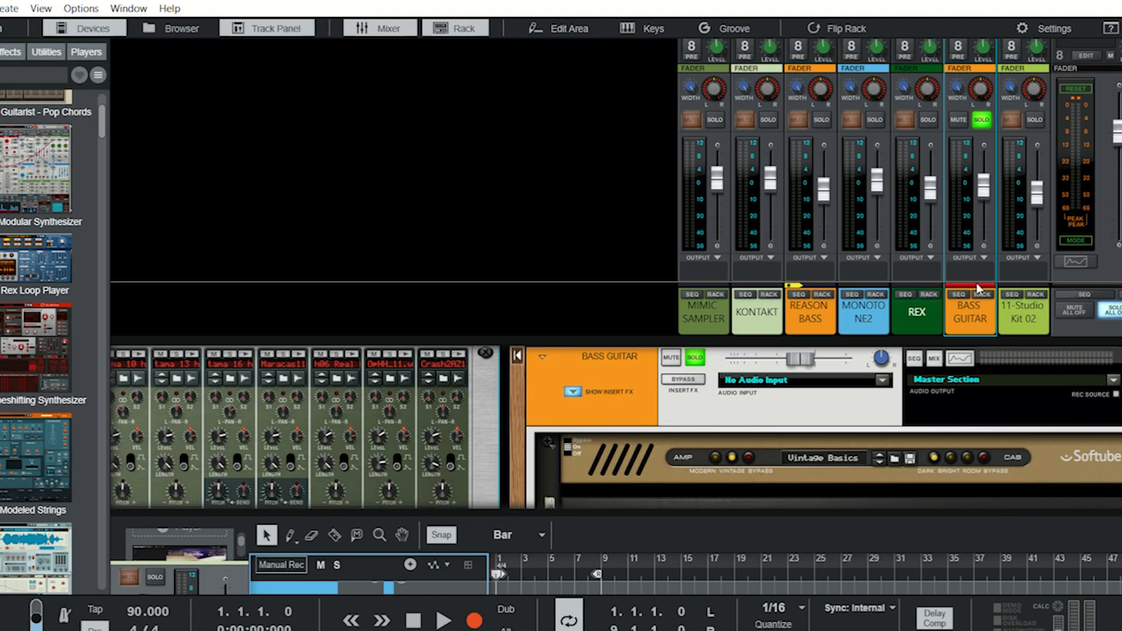
pyautogui.click(442, 614)
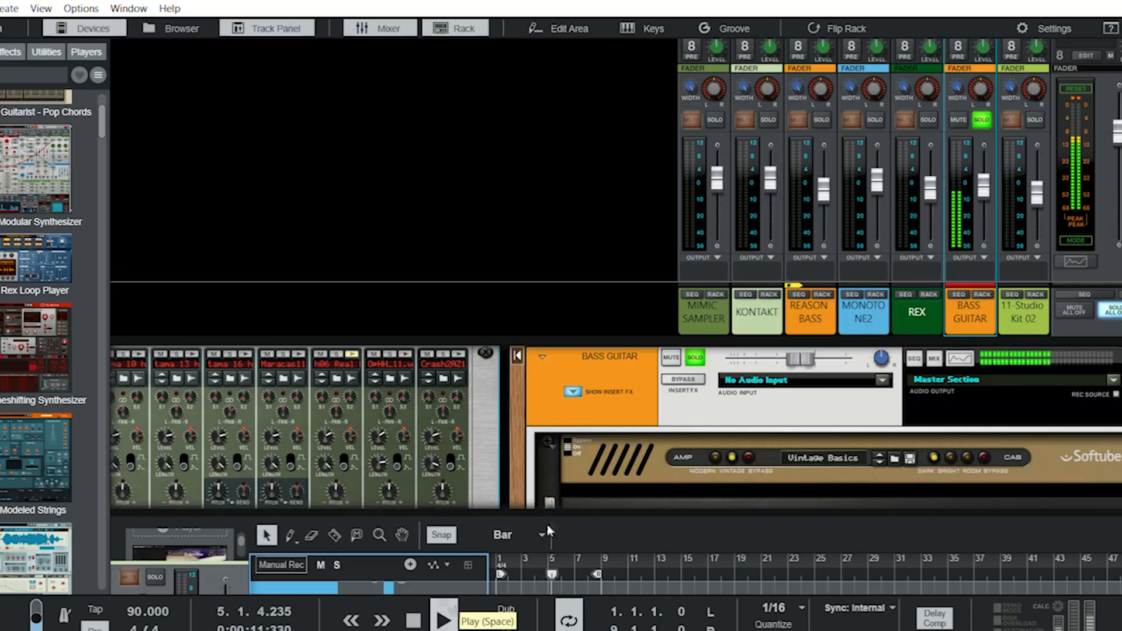
# Step the Bass Amp forward through its patches to 8x10 Pick while the soloed bass plays
pyautogui.click(879, 448)
pyautogui.click(879, 447)
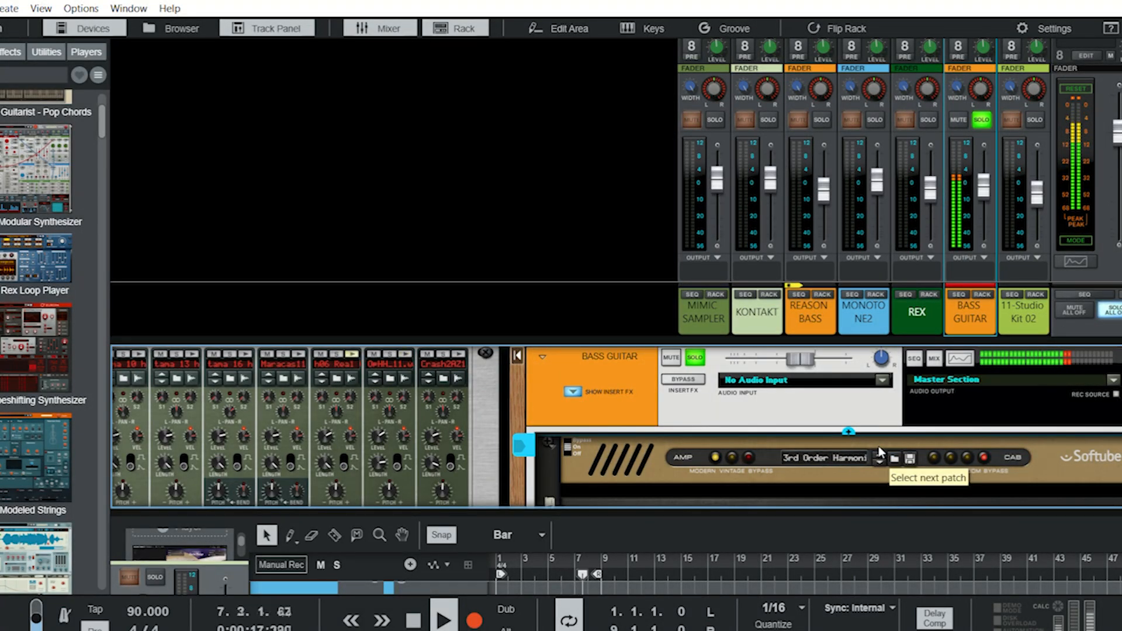
pyautogui.click(878, 447)
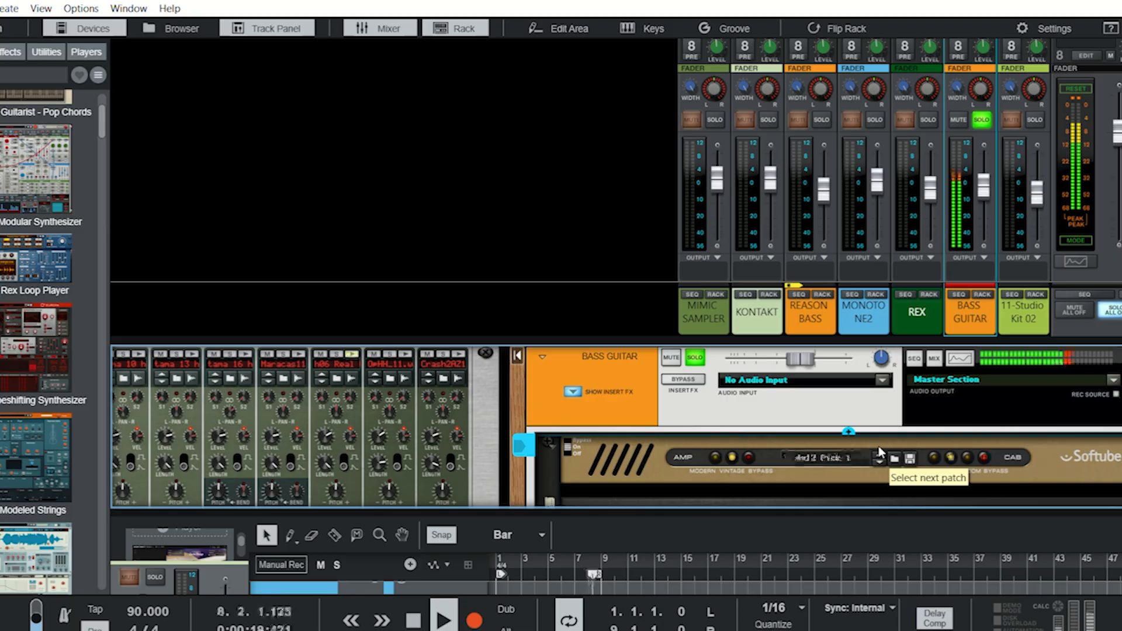
pyautogui.click(879, 446)
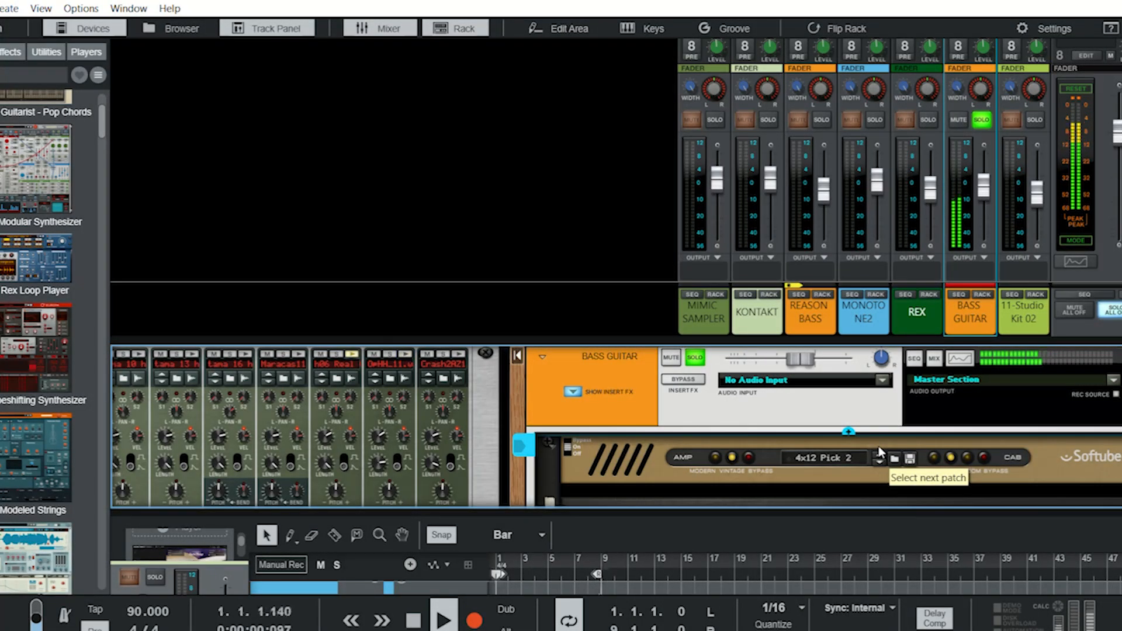
pyautogui.click(878, 446)
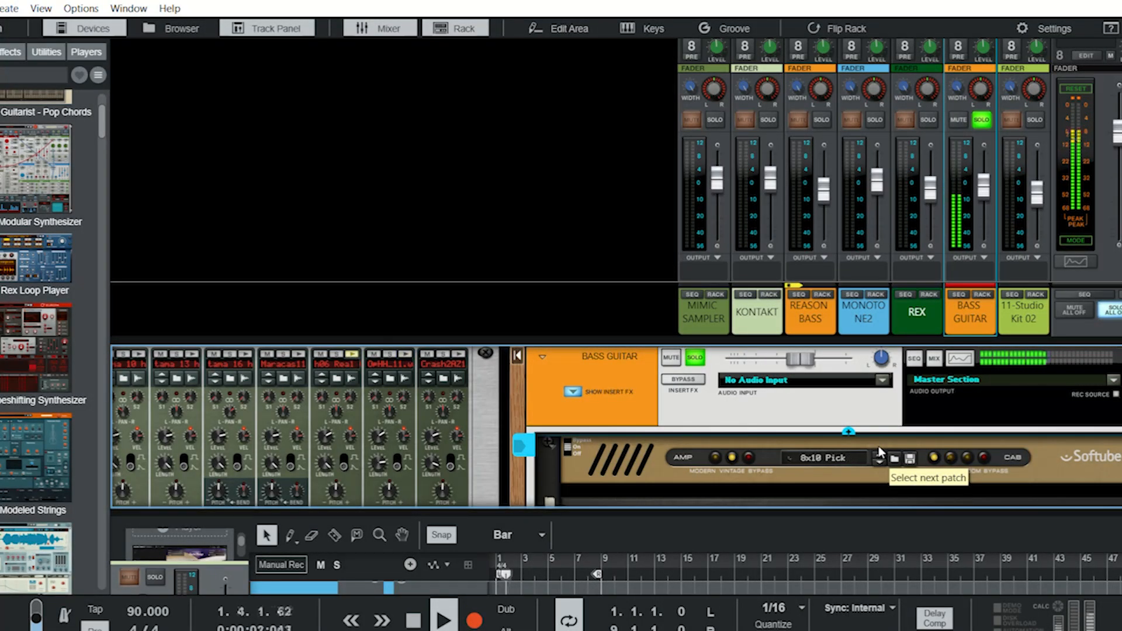
# Solo the 11-Studio Kit 02 channel so the drums play along with the bass guitar
pyautogui.scroll(-2, 783, 435)
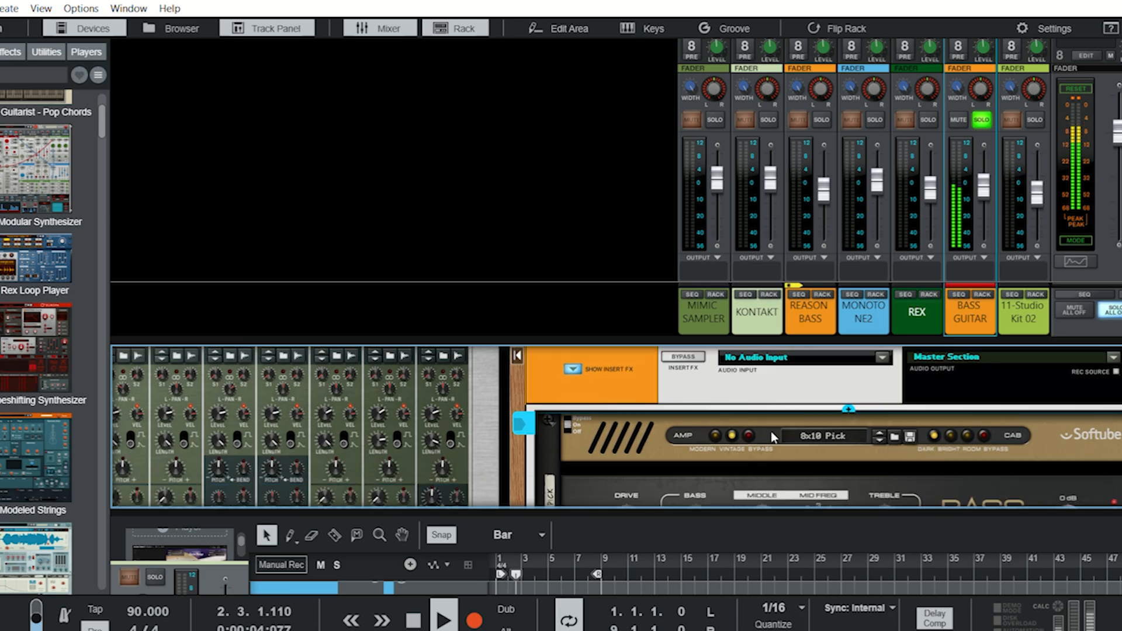
pyautogui.scroll(-2, 772, 437)
pyautogui.scroll(1, 818, 410)
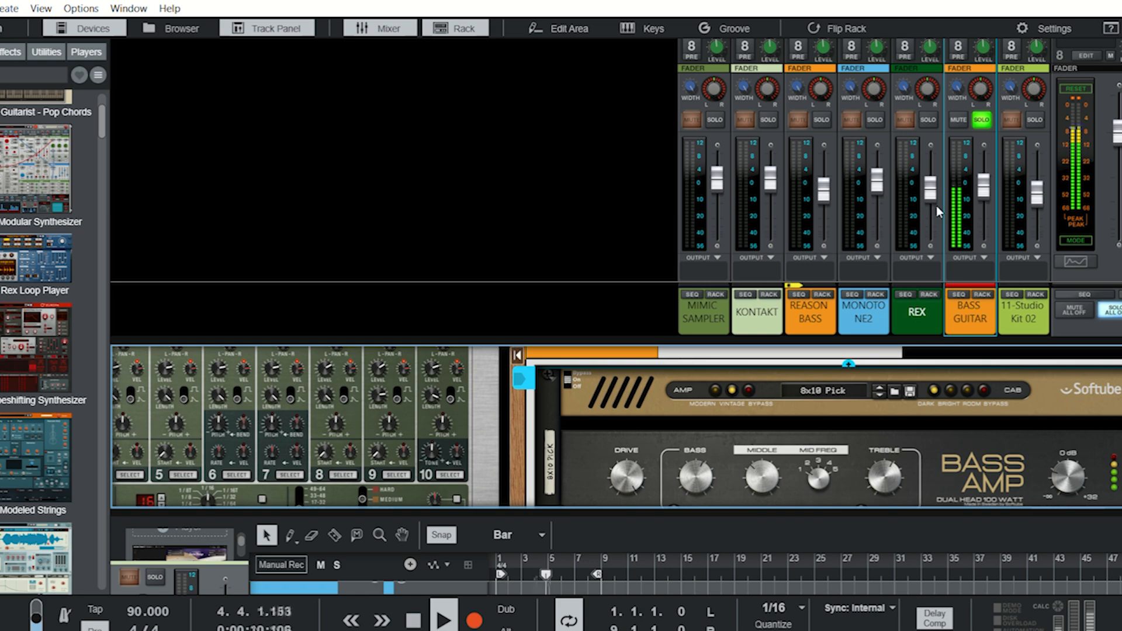
pyautogui.scroll(2, 936, 206)
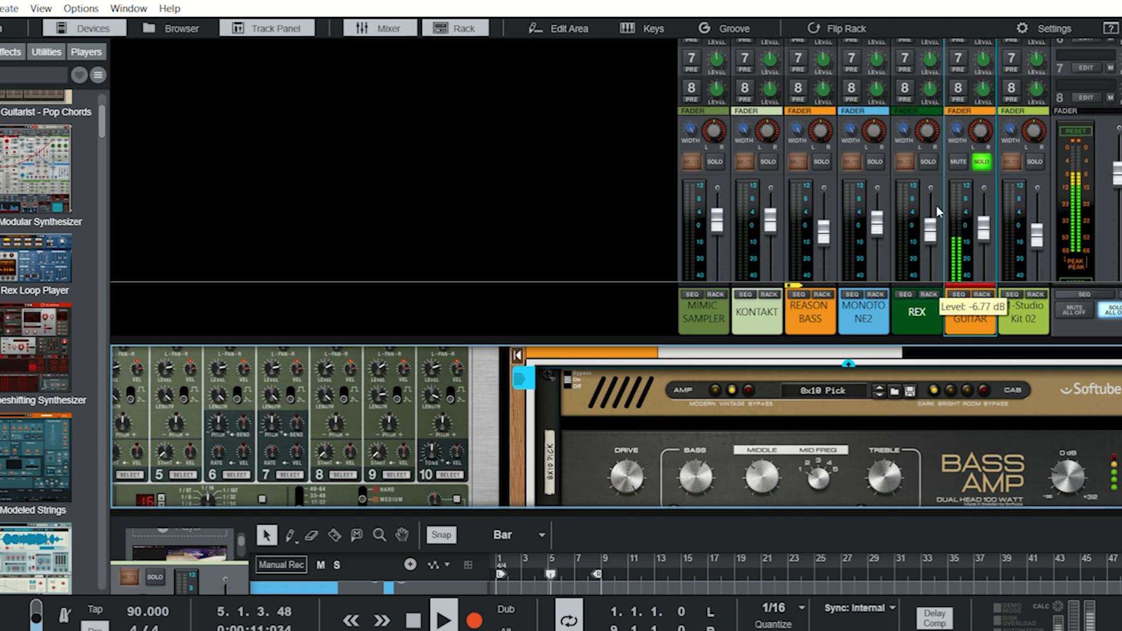
pyautogui.click(1037, 159)
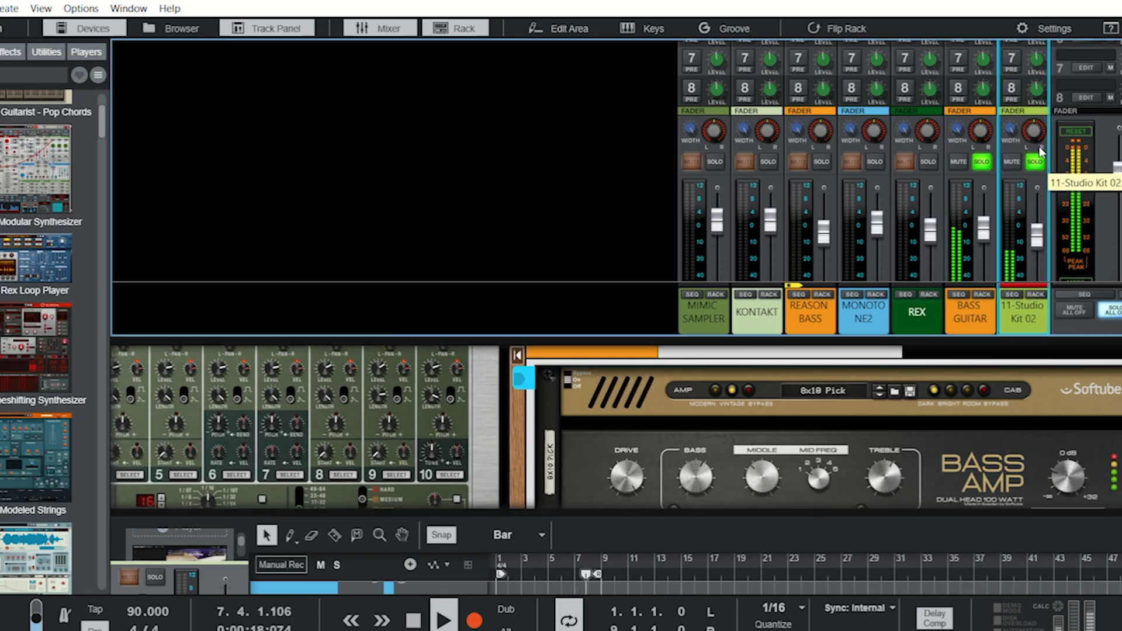
# Advance the Bass Amp to the Brit Sound Bass patch
pyautogui.click(879, 386)
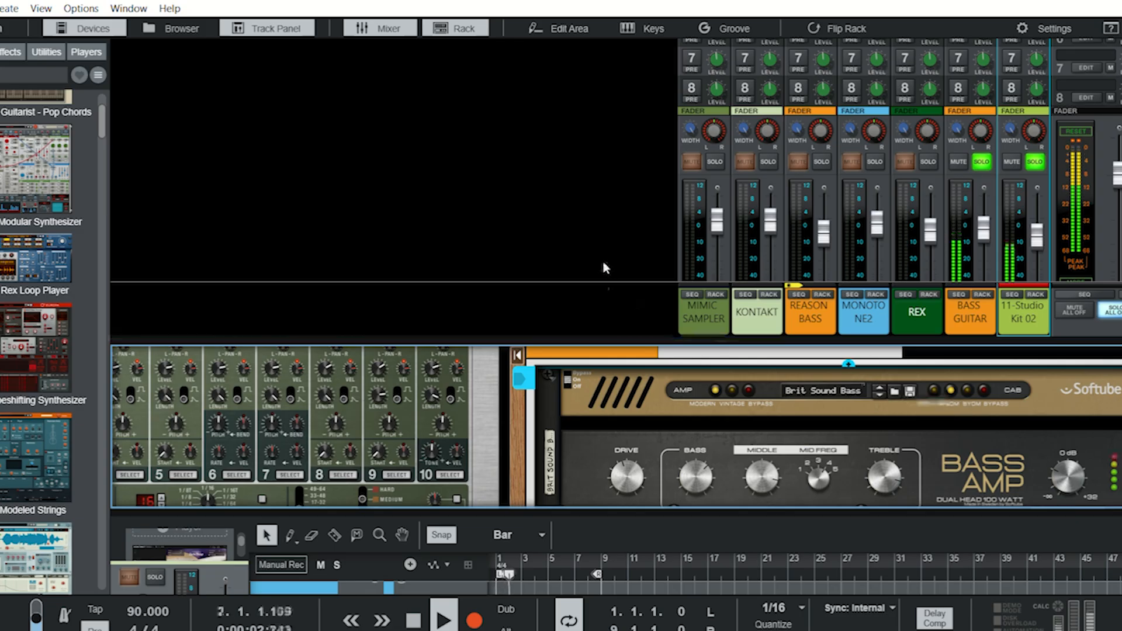
pyautogui.scroll(-1, 622, 381)
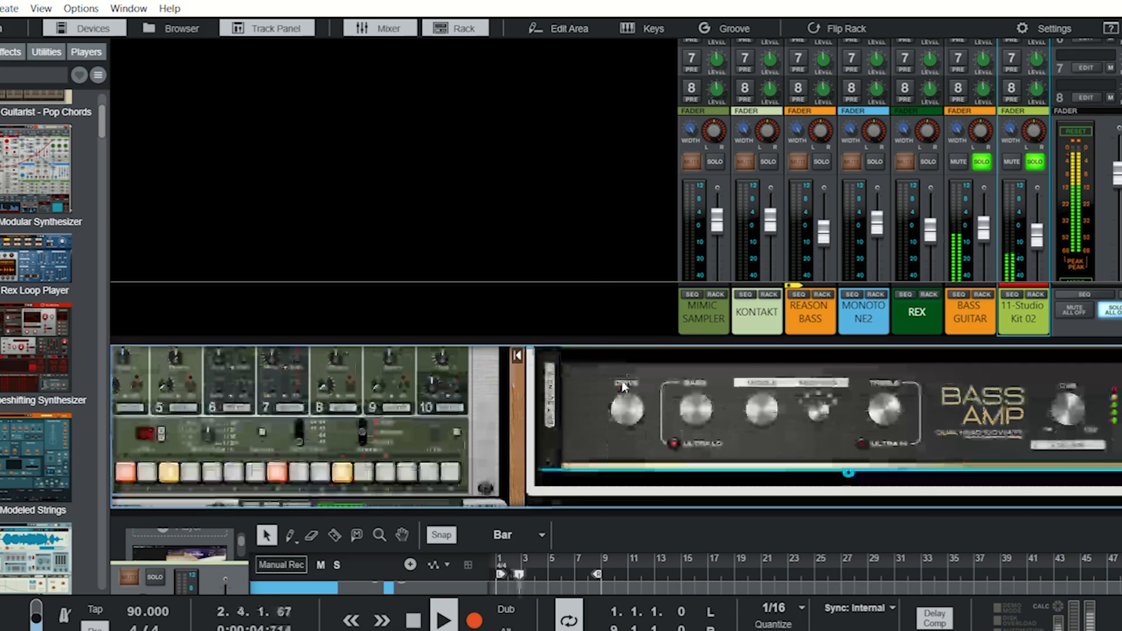
pyautogui.scroll(2, 622, 381)
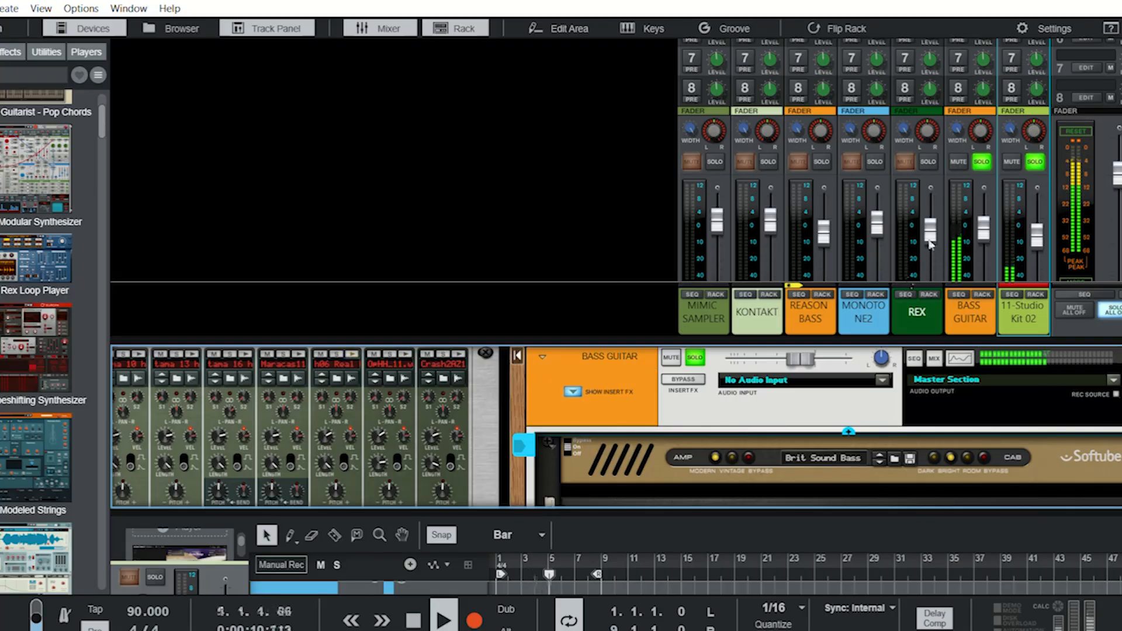
# Turn off solo on the BASS GUITAR channel and stop playback
pyautogui.click(986, 150)
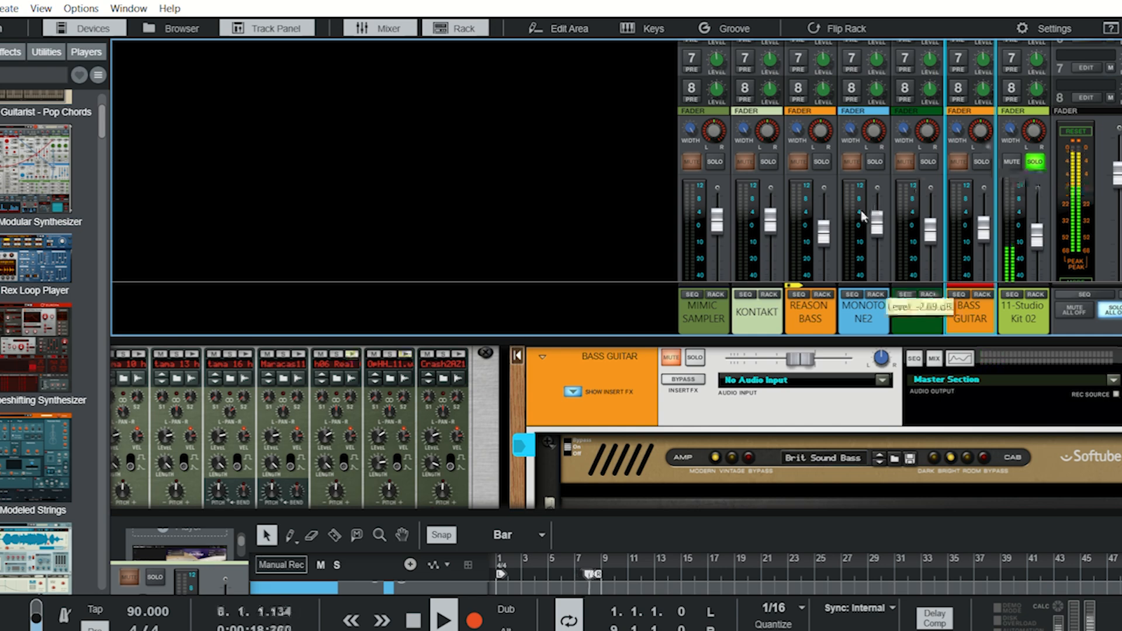
pyautogui.press('space')
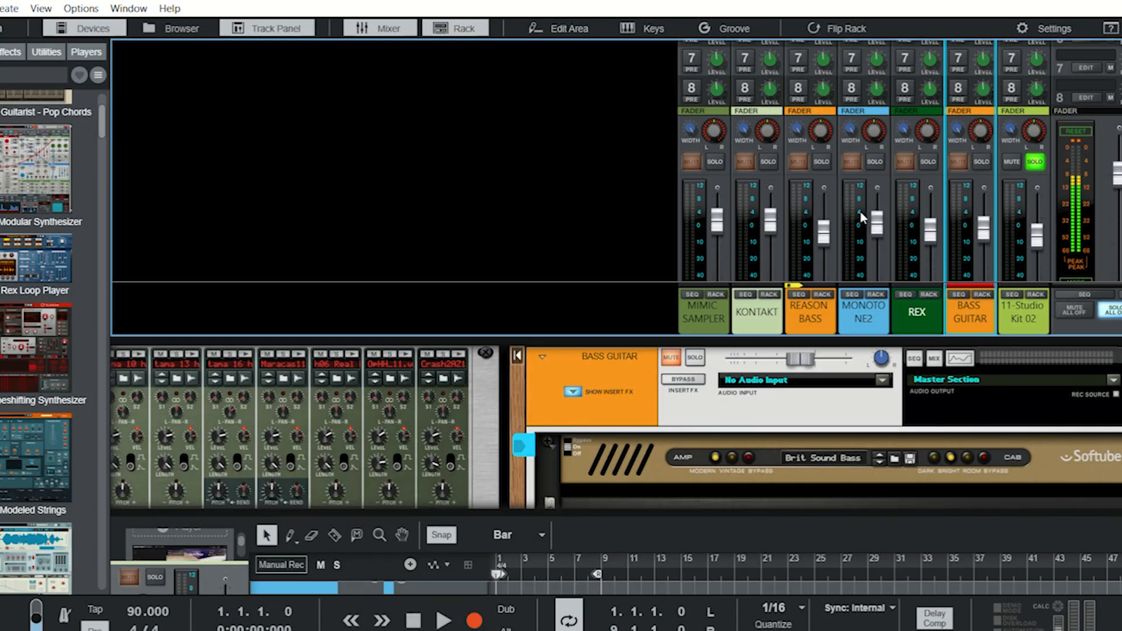
# Show the REX channel's Dr. OctoRex in the rack and bring the mixer back alongside it
pyautogui.click(932, 276)
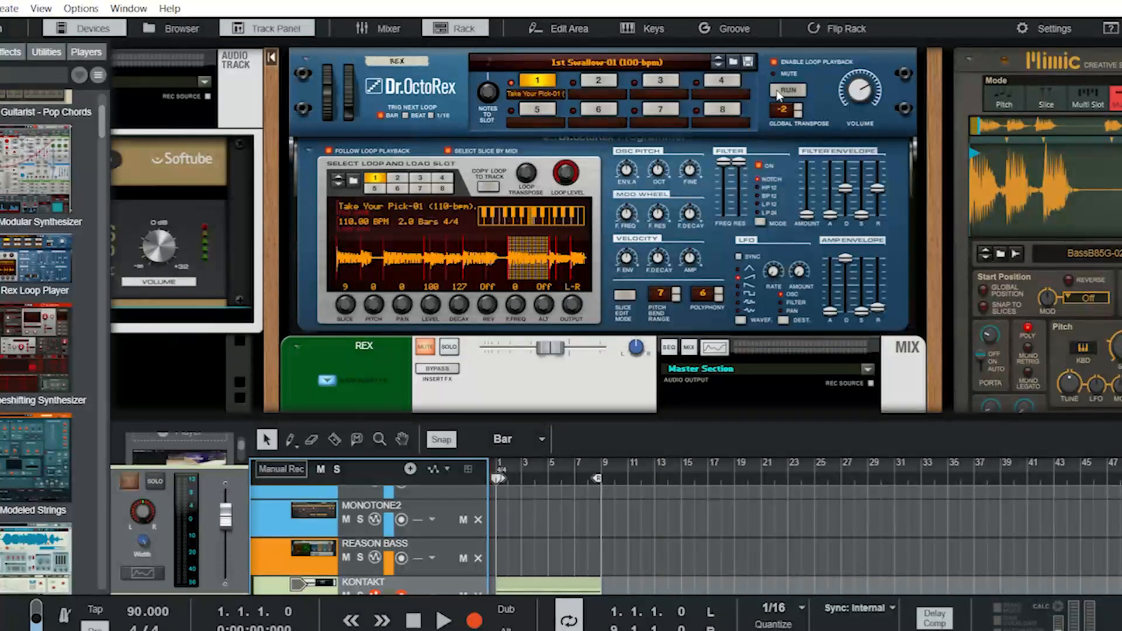
pyautogui.click(801, 76)
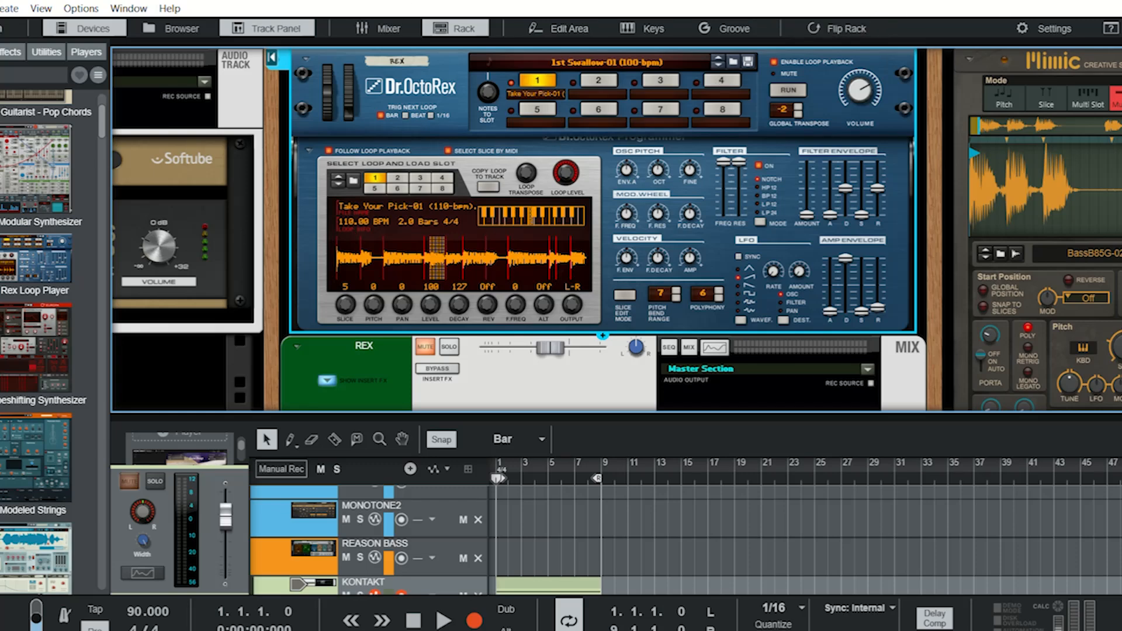
pyautogui.click(387, 28)
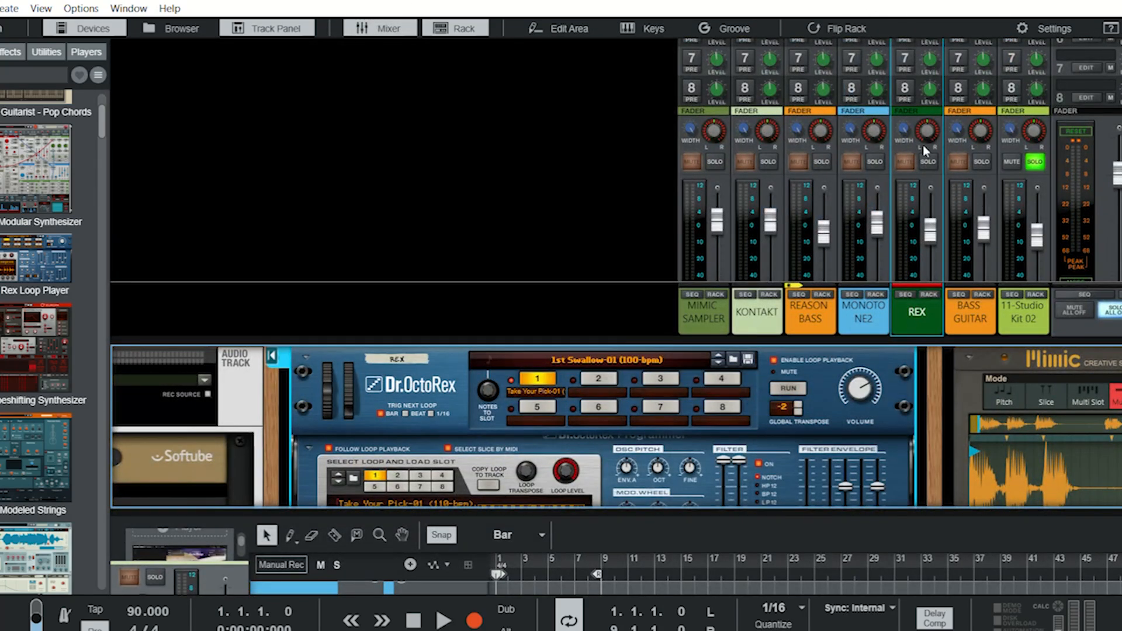
# Solo the REX channel and audition its loop with the drum kit, stopping playback at the end
pyautogui.click(927, 151)
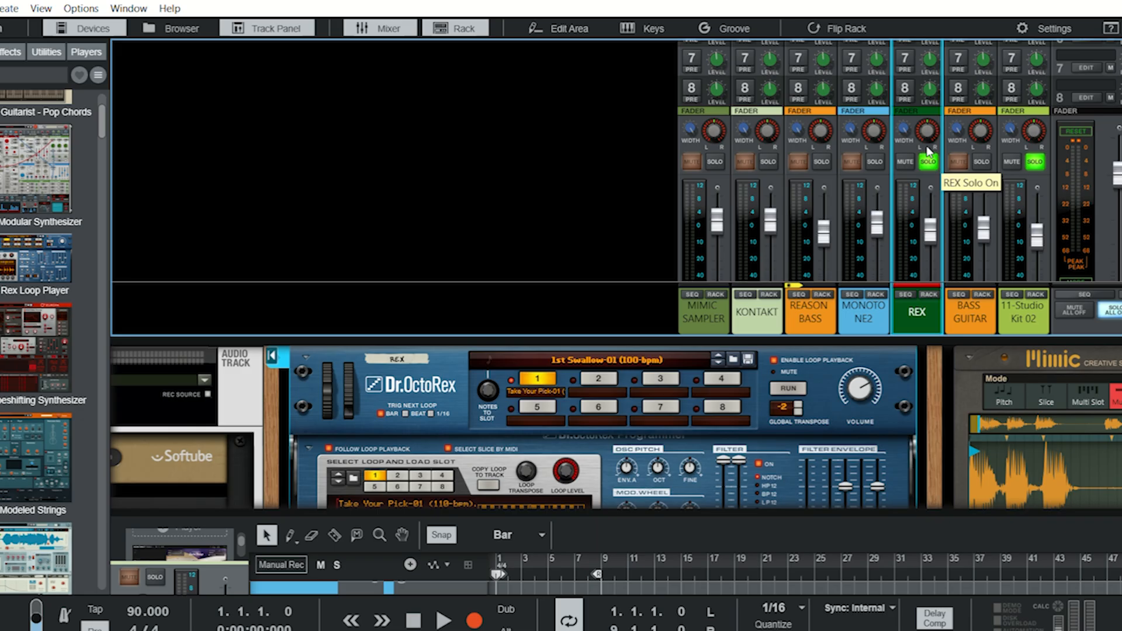
pyautogui.press('space')
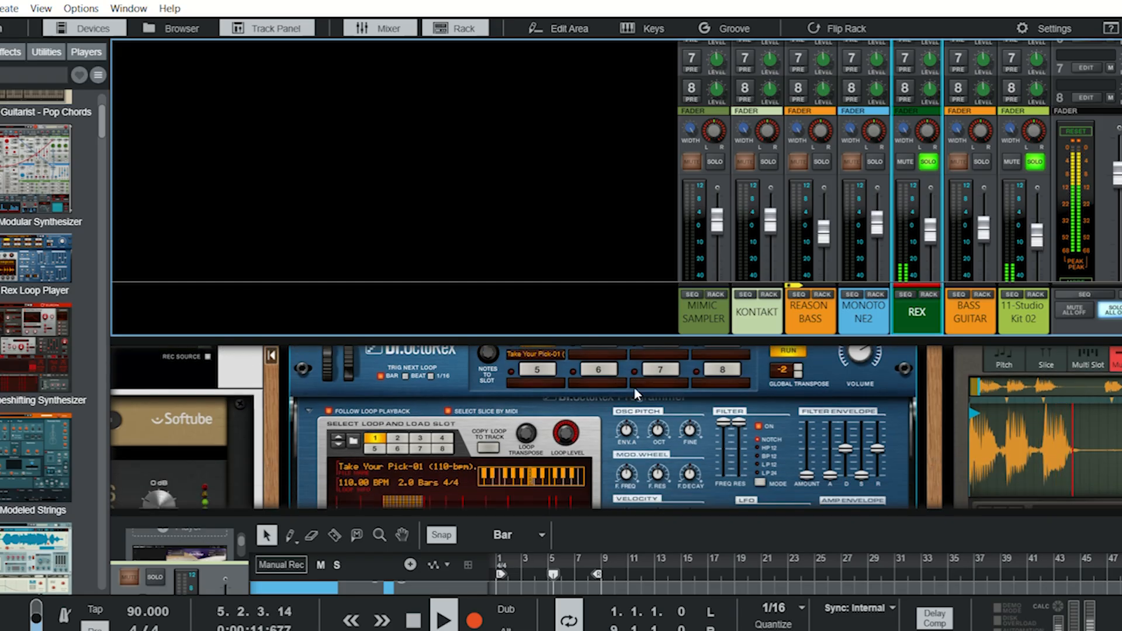
pyautogui.scroll(-2, 634, 388)
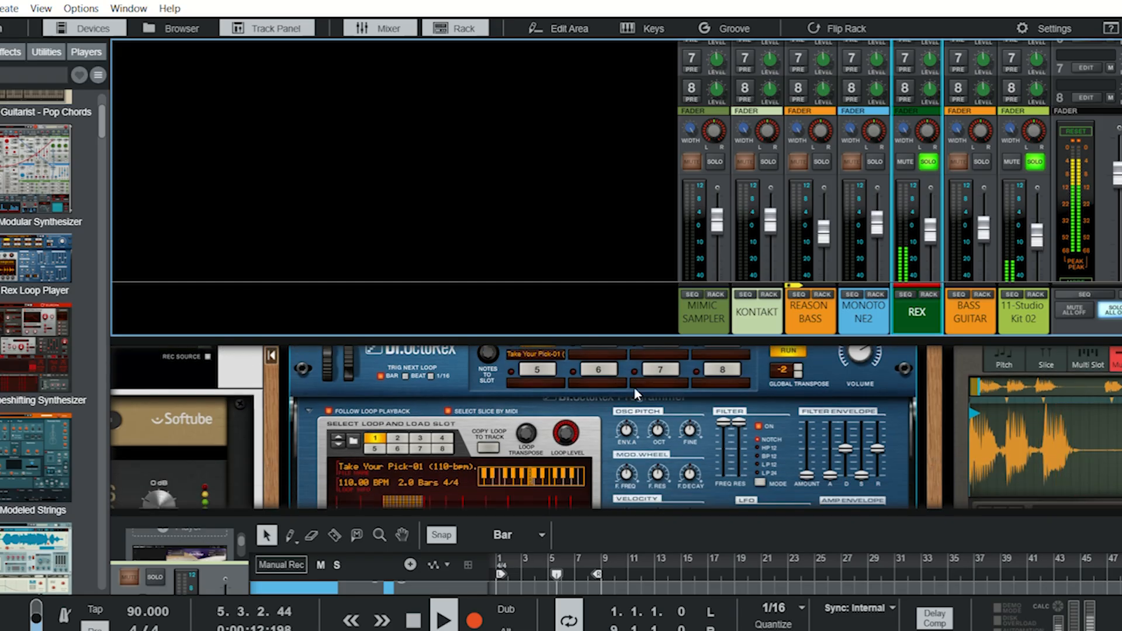
pyautogui.click(506, 468)
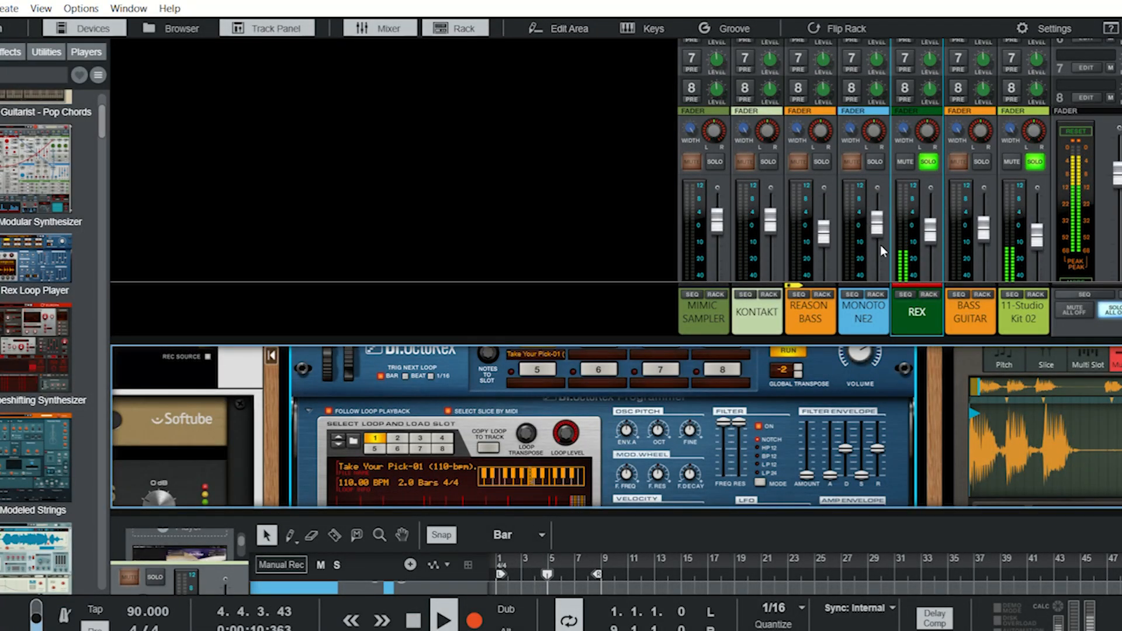
pyautogui.moveTo(880, 245)
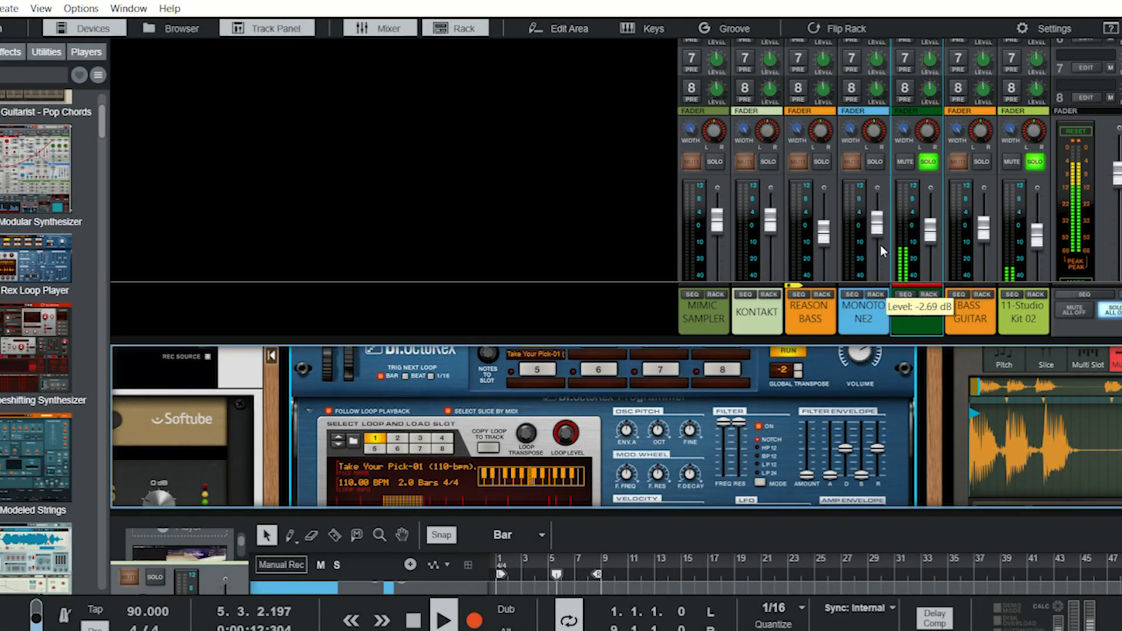
pyautogui.press('space')
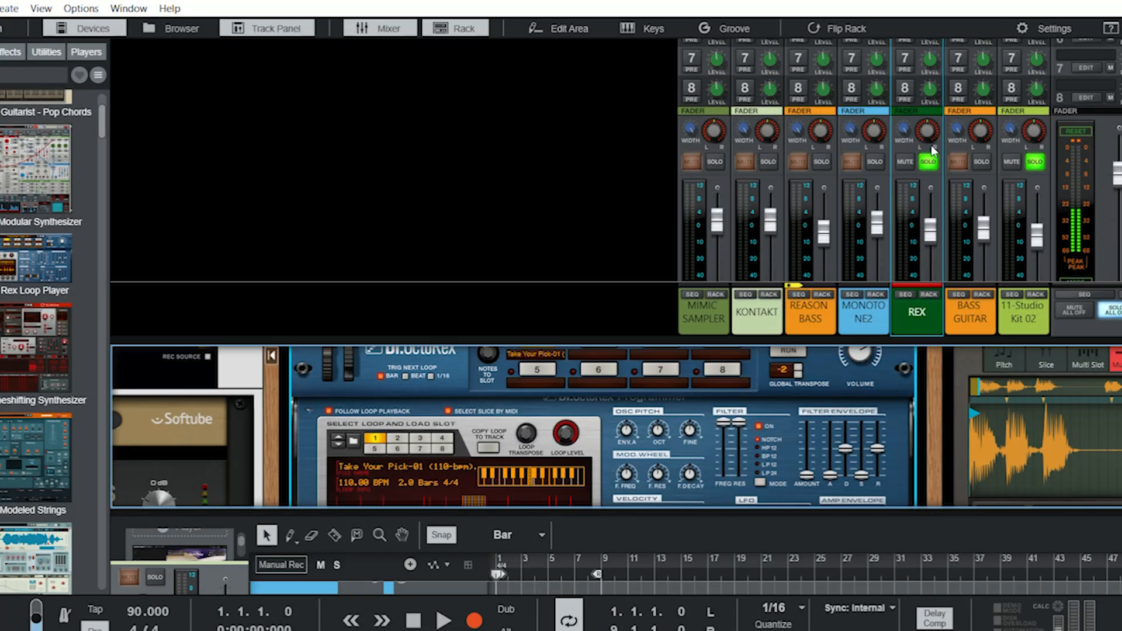
# Switch the solo from REX to MONOTONE2 and show the MONOTONE2 device in the rack
pyautogui.click(880, 155)
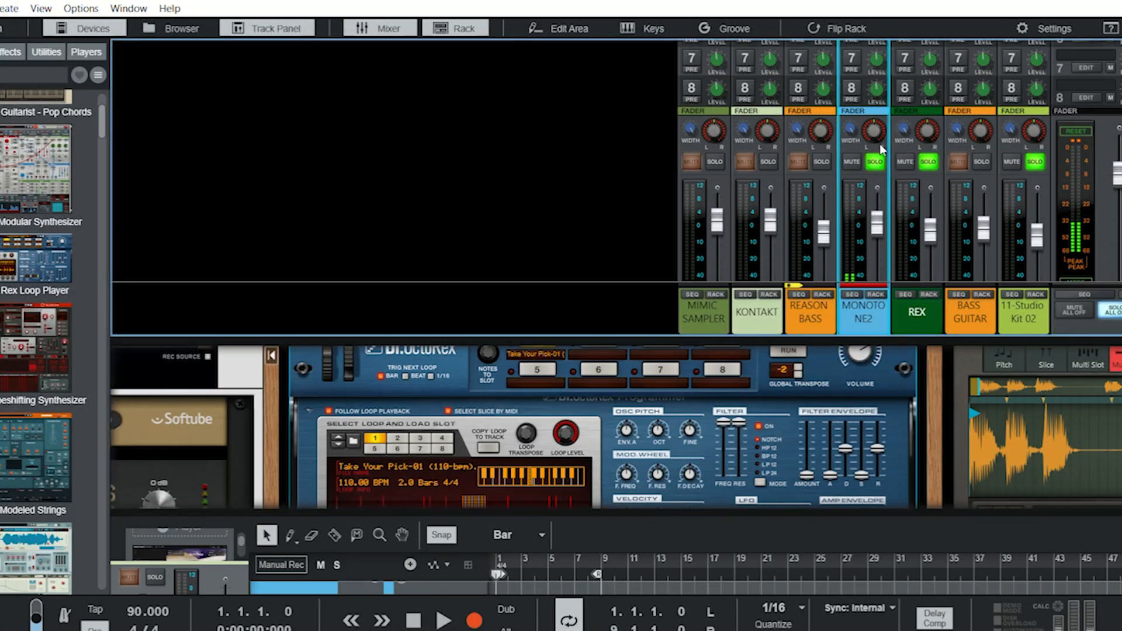
pyautogui.click(923, 154)
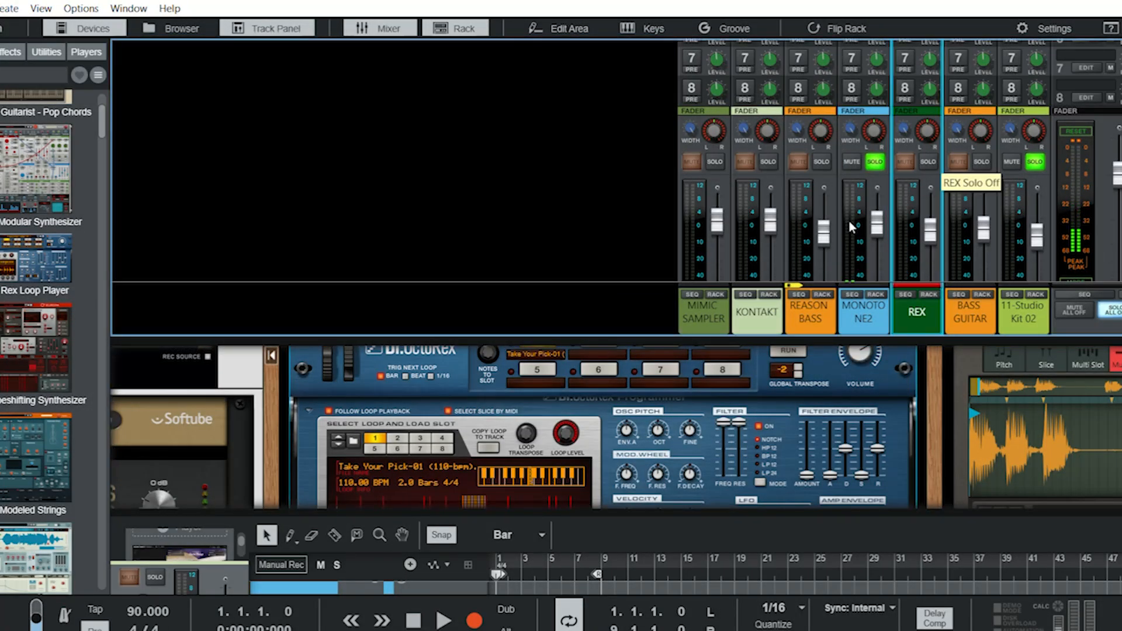
pyautogui.click(875, 294)
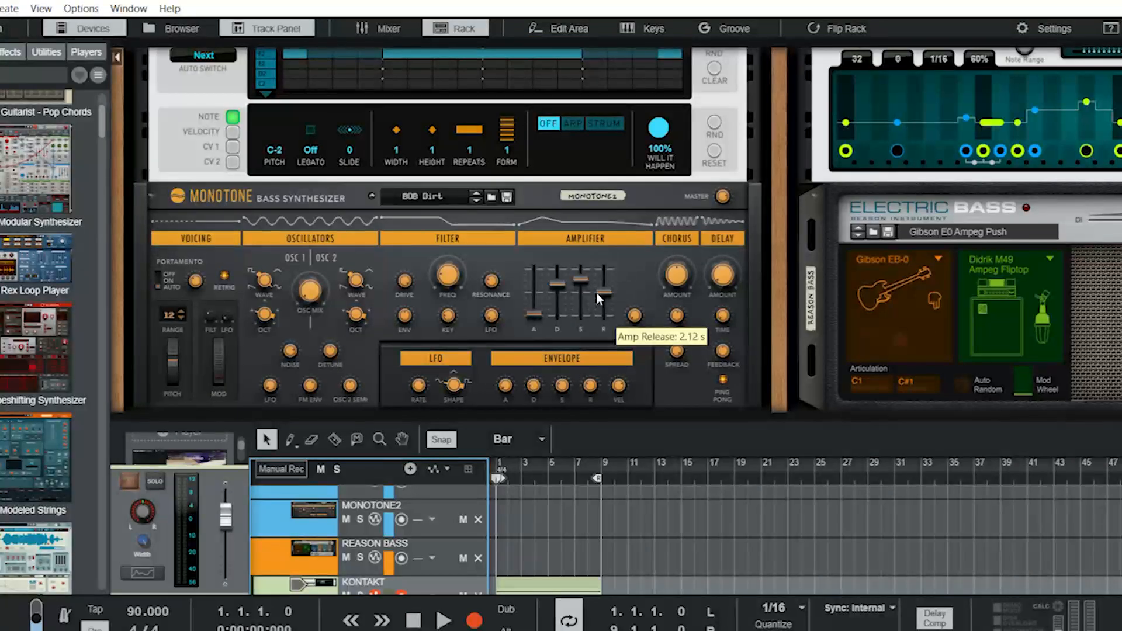
# Examine the Monotone bass synthesizer, the PolyStep Sequencer above it and the neighbouring Bassline Generator in the rack
pyautogui.hscroll(-3, 596, 293)
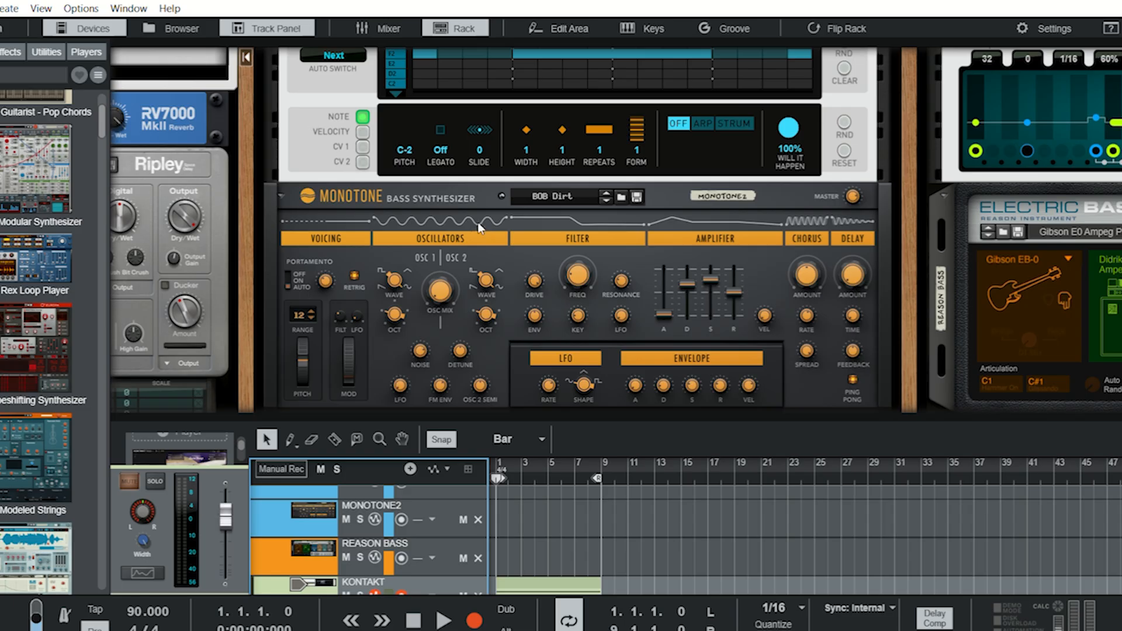
pyautogui.scroll(-10, 32, 332)
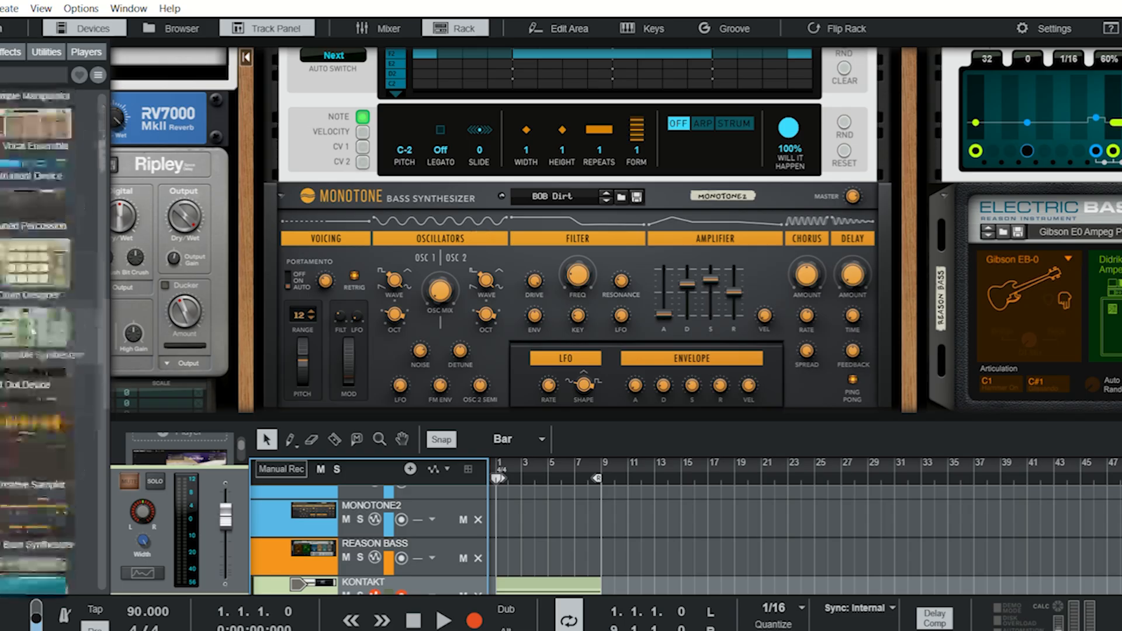
pyautogui.scroll(10, 30, 325)
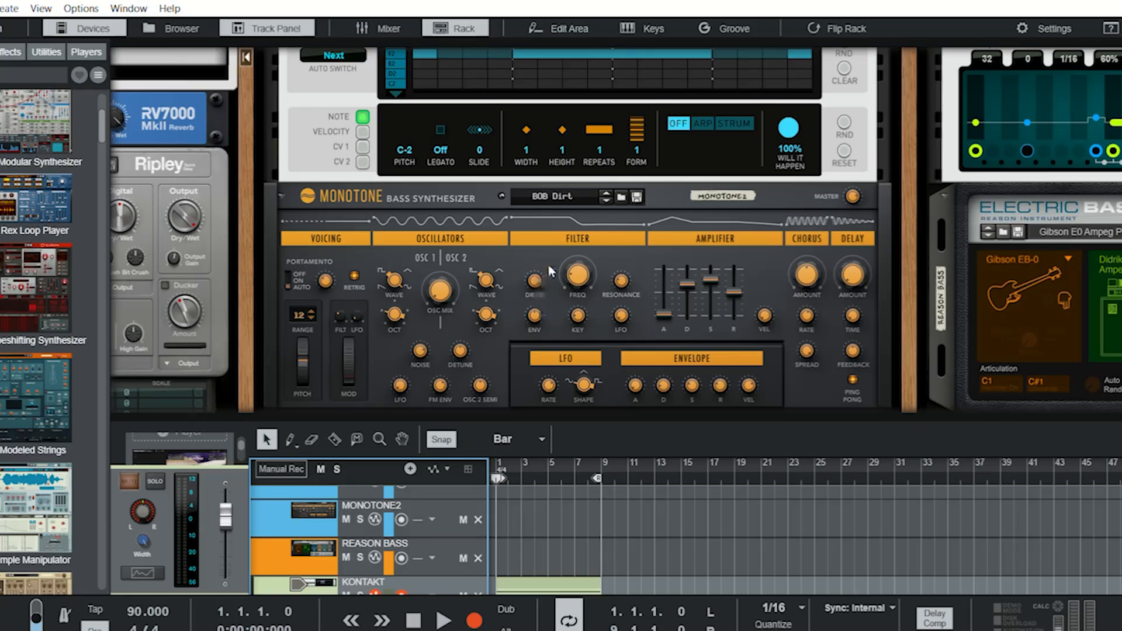
pyautogui.scroll(3, 549, 264)
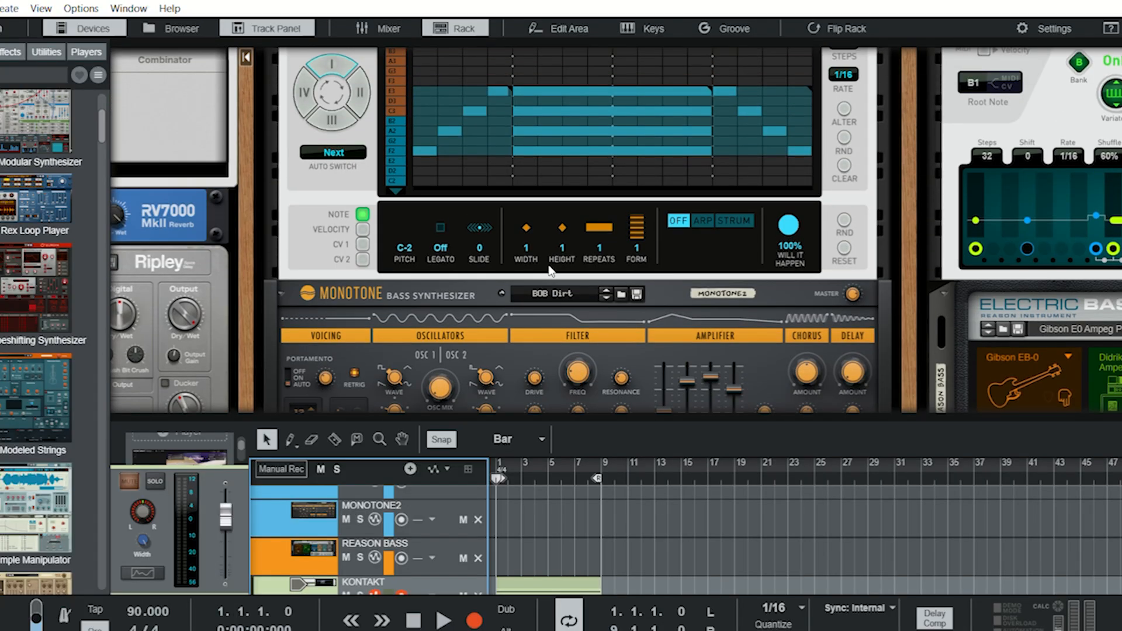
pyautogui.scroll(4, 548, 268)
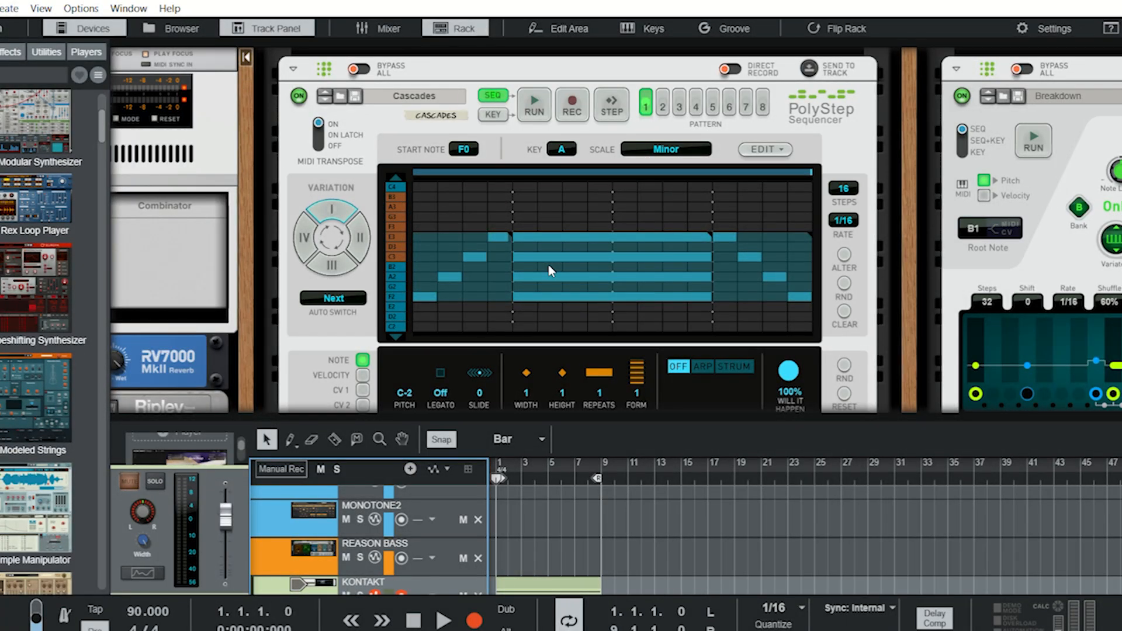
pyautogui.hscroll(5, 1056, 202)
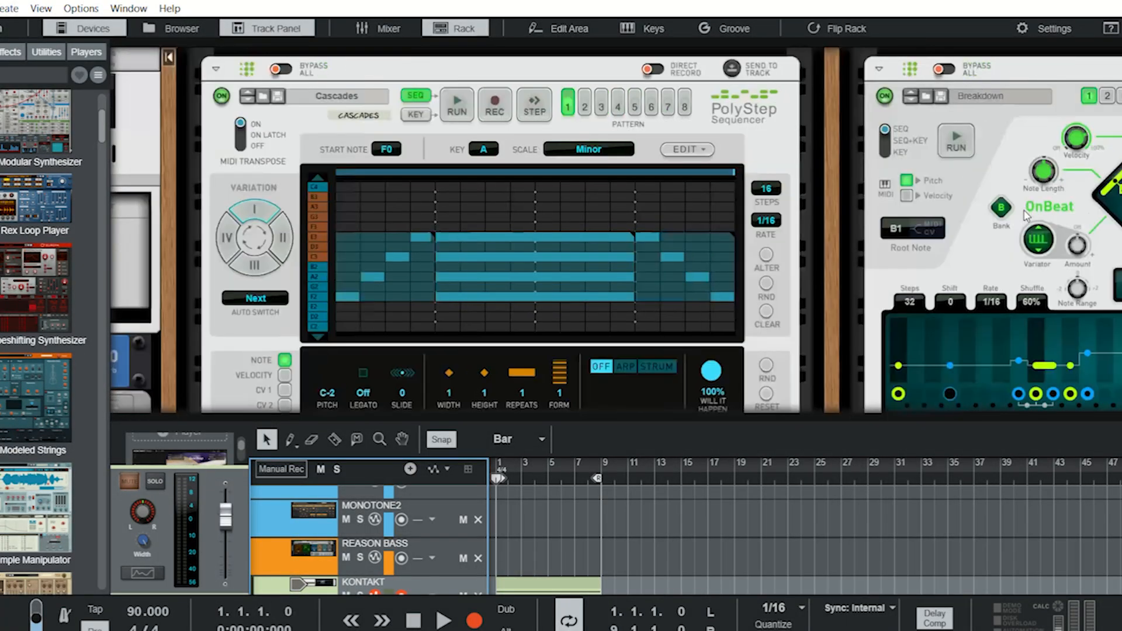
pyautogui.hscroll(3, 1025, 217)
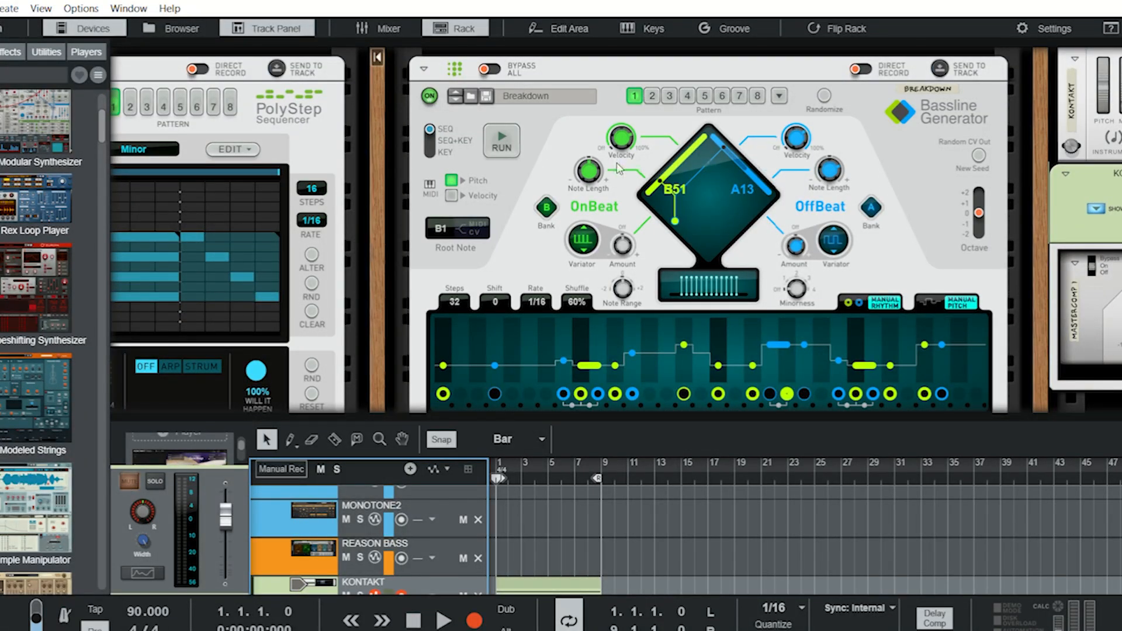
# Compare the Bassline Generator's controls and pattern display with the PolyStep Sequencer above the Monotone bass synthesizer
pyautogui.hscroll(2, 618, 167)
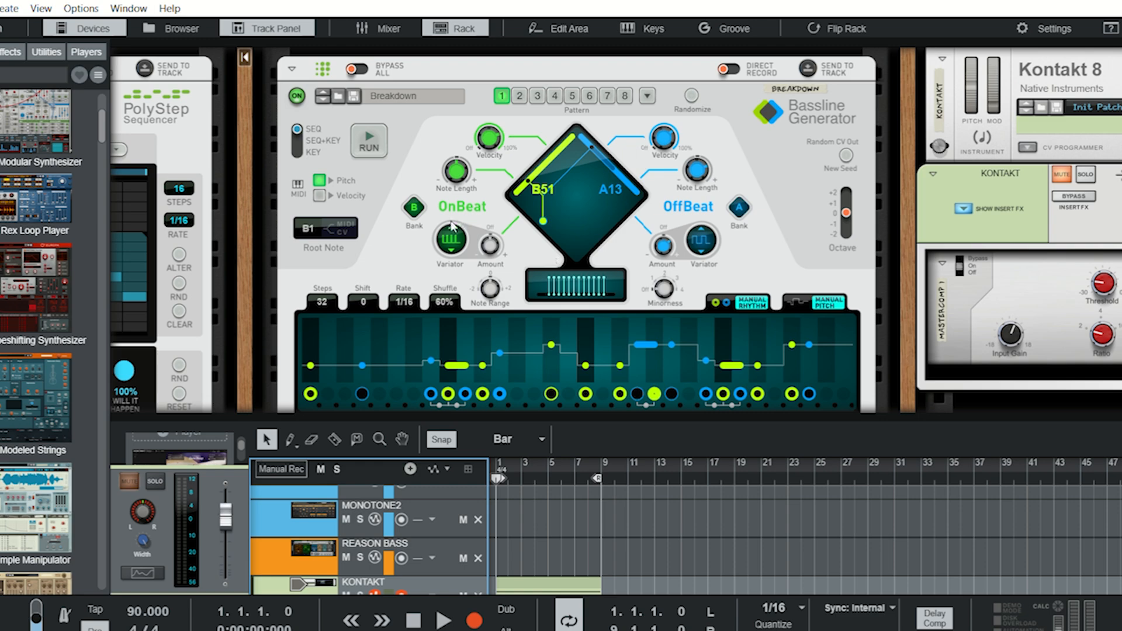
pyautogui.scroll(-1, 451, 226)
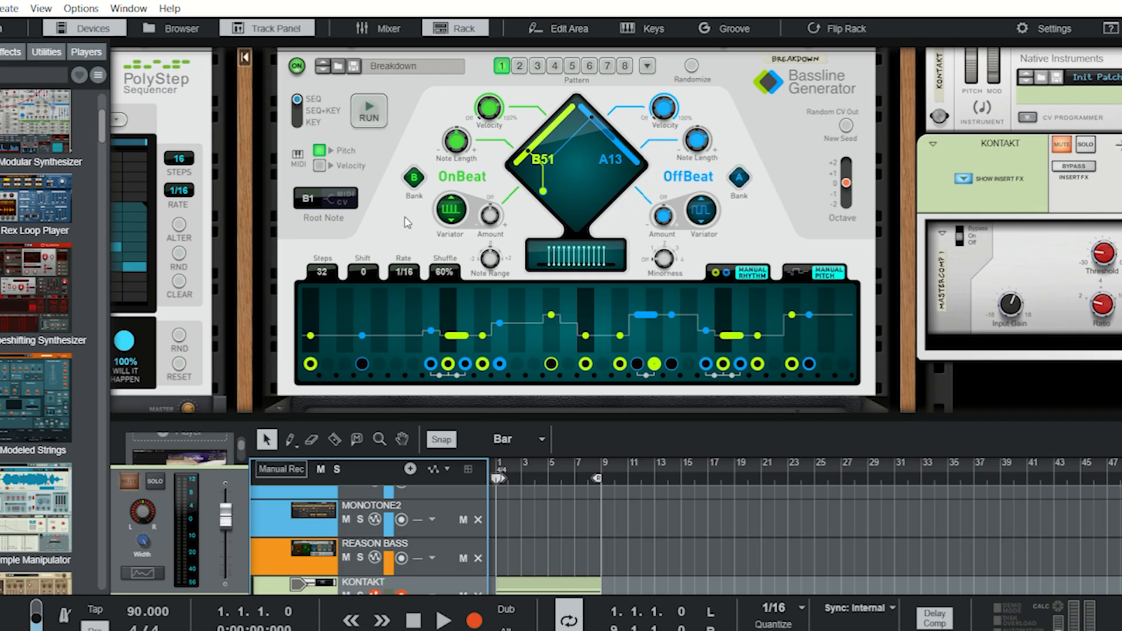
pyautogui.hscroll(-4, 407, 223)
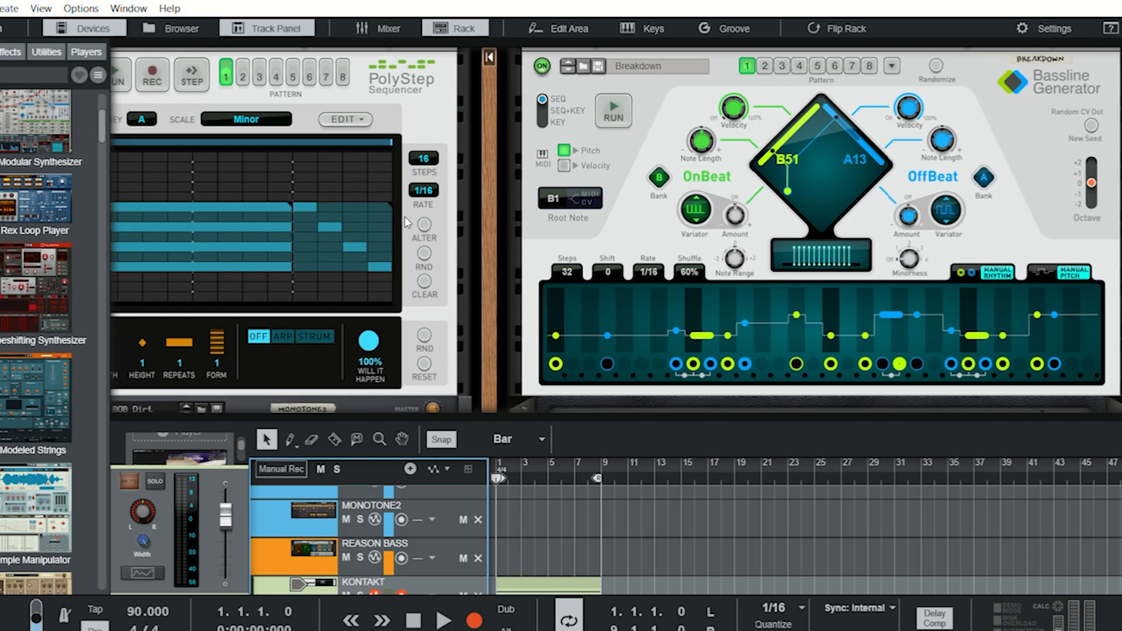
pyautogui.hscroll(-7, 408, 223)
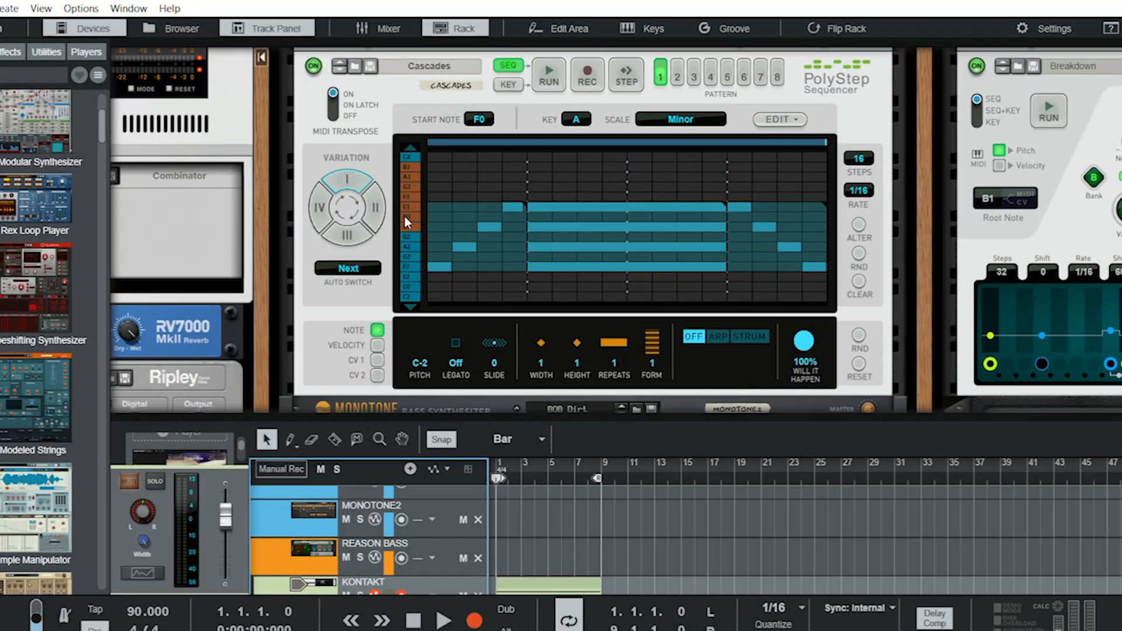
pyautogui.scroll(1, 405, 215)
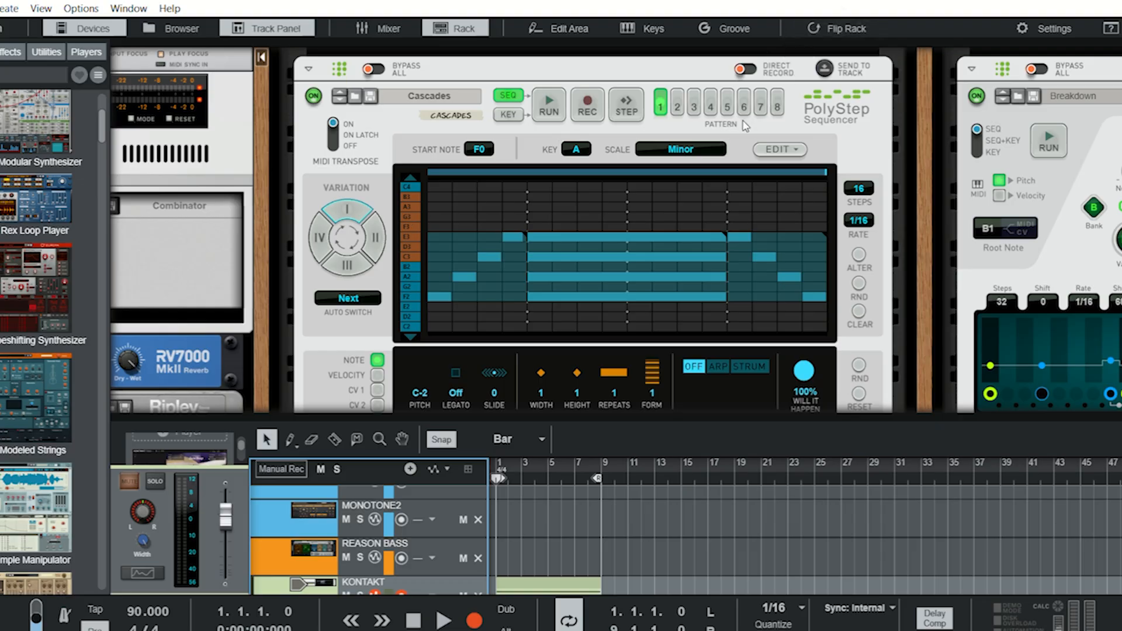
pyautogui.scroll(-2, 464, 281)
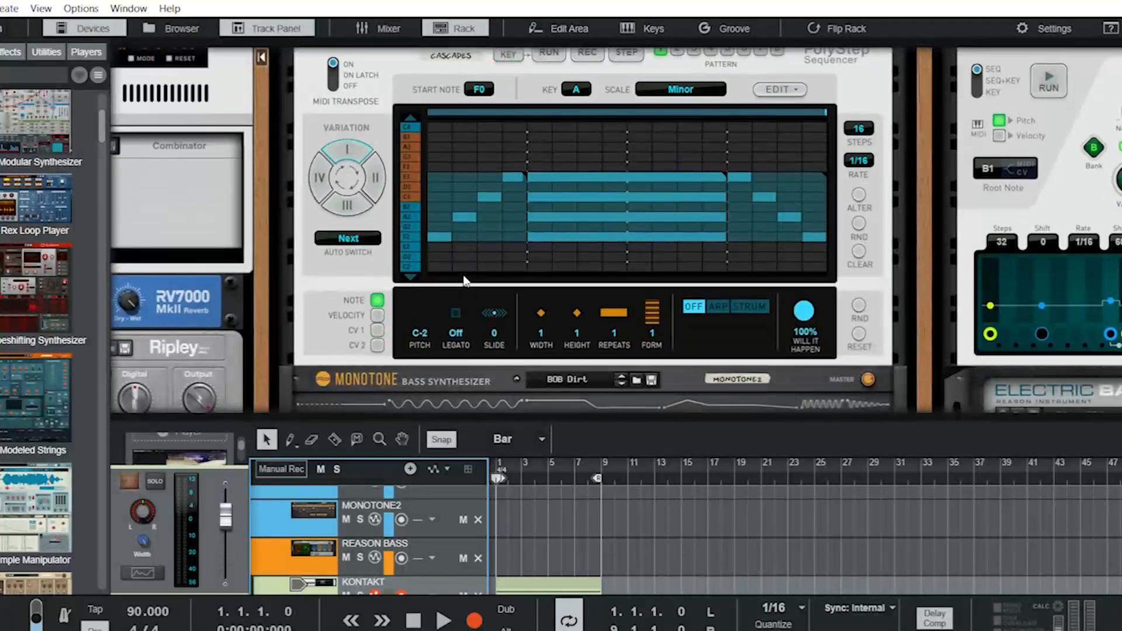
pyautogui.scroll(1, 465, 281)
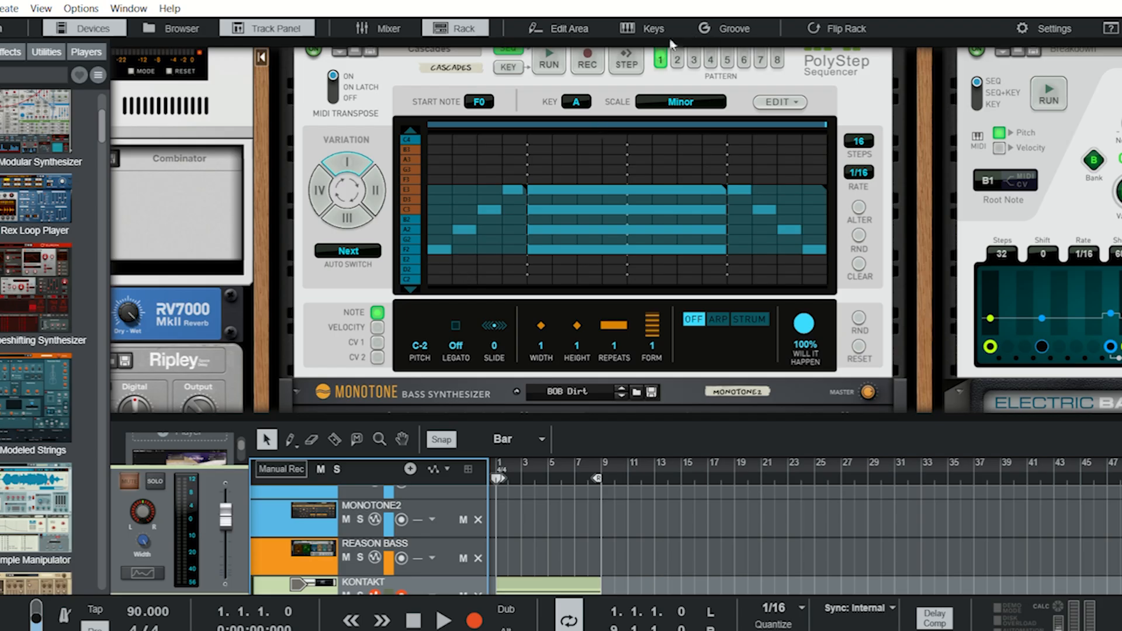
# Bring the mixer back alongside the rack, start playback of MONOTONE2 with the drum kit, and enlarge the rack to show the running PolyStep Sequencer
pyautogui.click(380, 28)
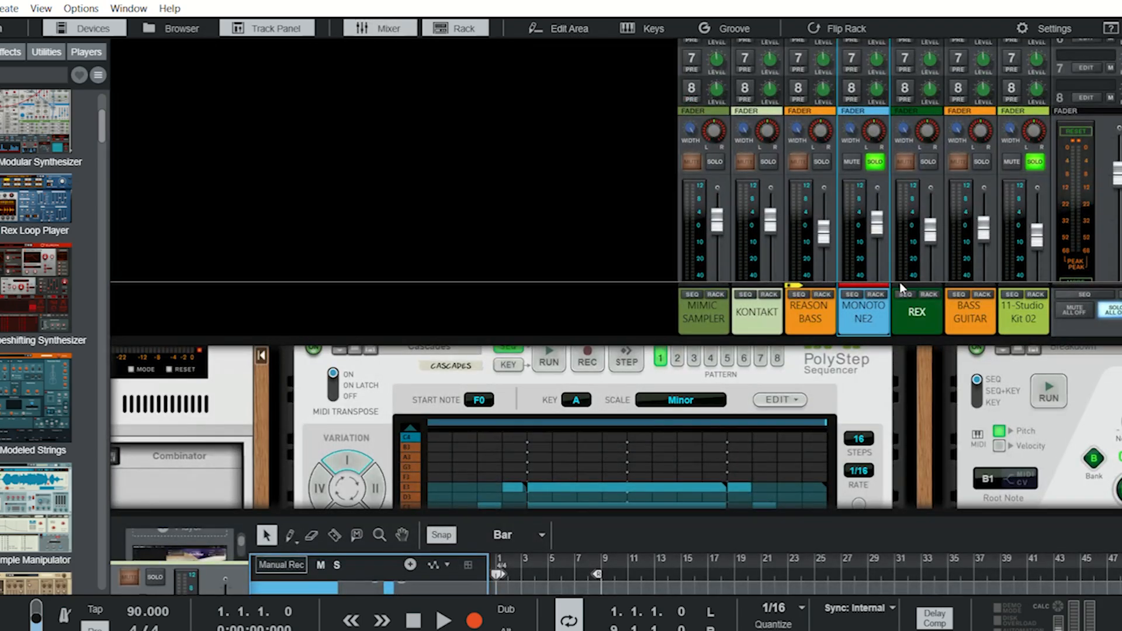
pyautogui.press('space')
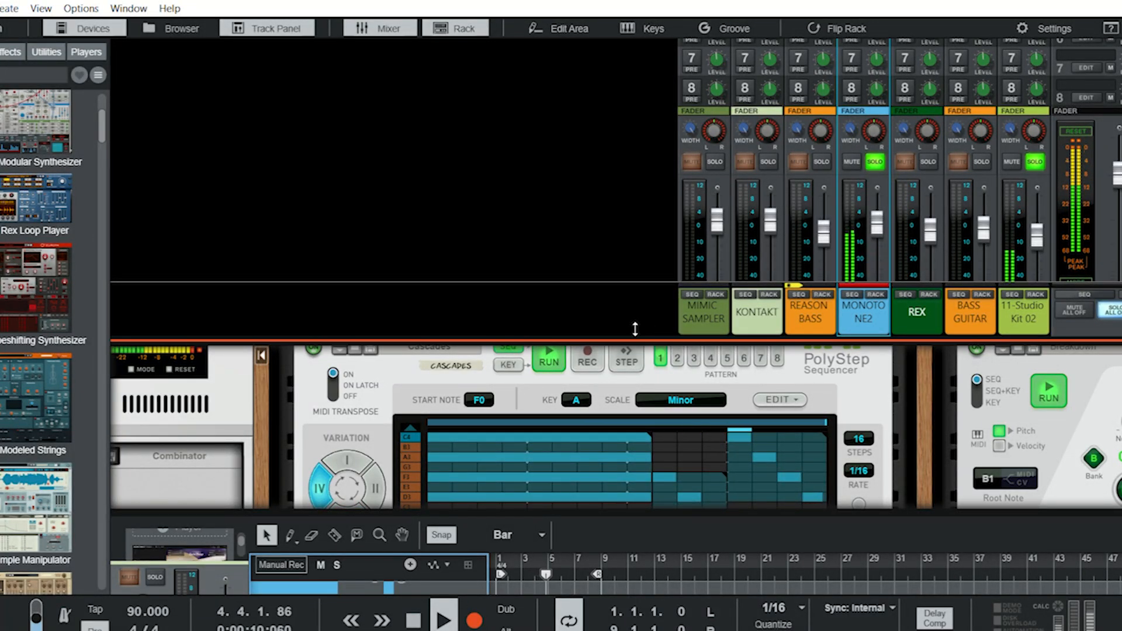
pyautogui.moveTo(636, 326); pyautogui.dragTo(655, 142)
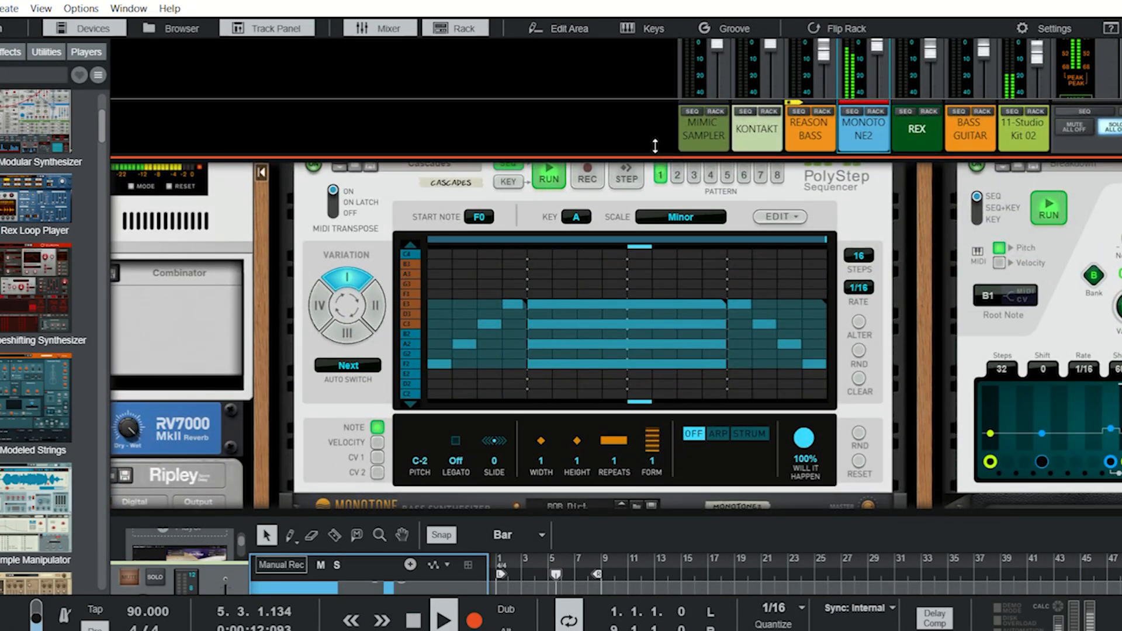
pyautogui.scroll(2, 547, 317)
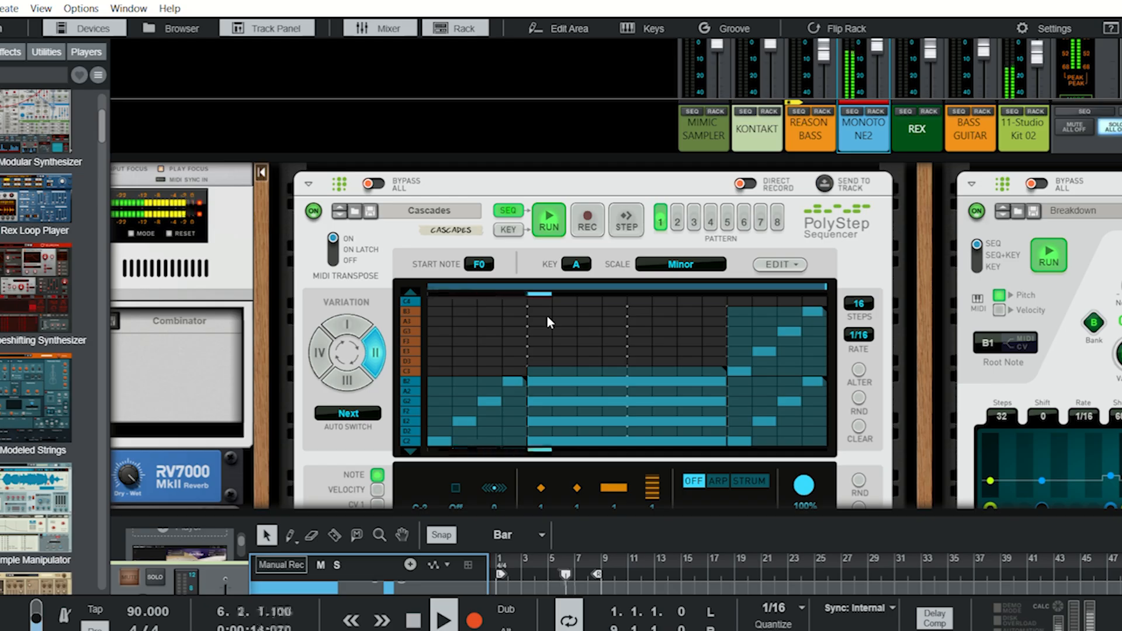
# Replace the PolyStep Sequencer above the Monotone bass synthesizer with a Bassline Generator player during playback
pyautogui.click(91, 50)
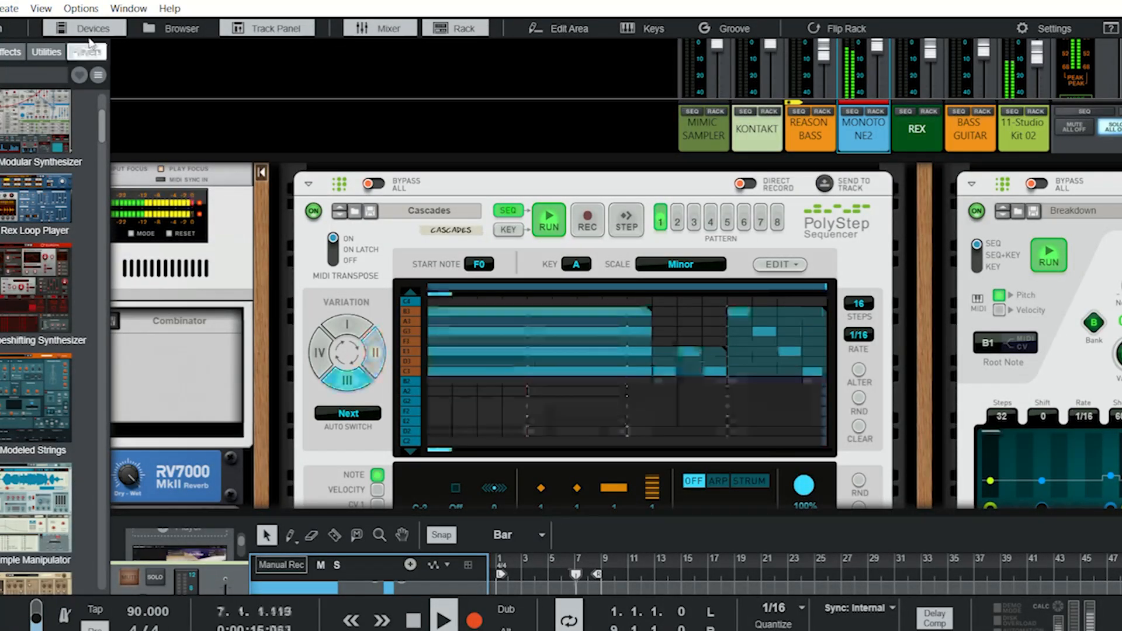
pyautogui.scroll(4, 41, 190)
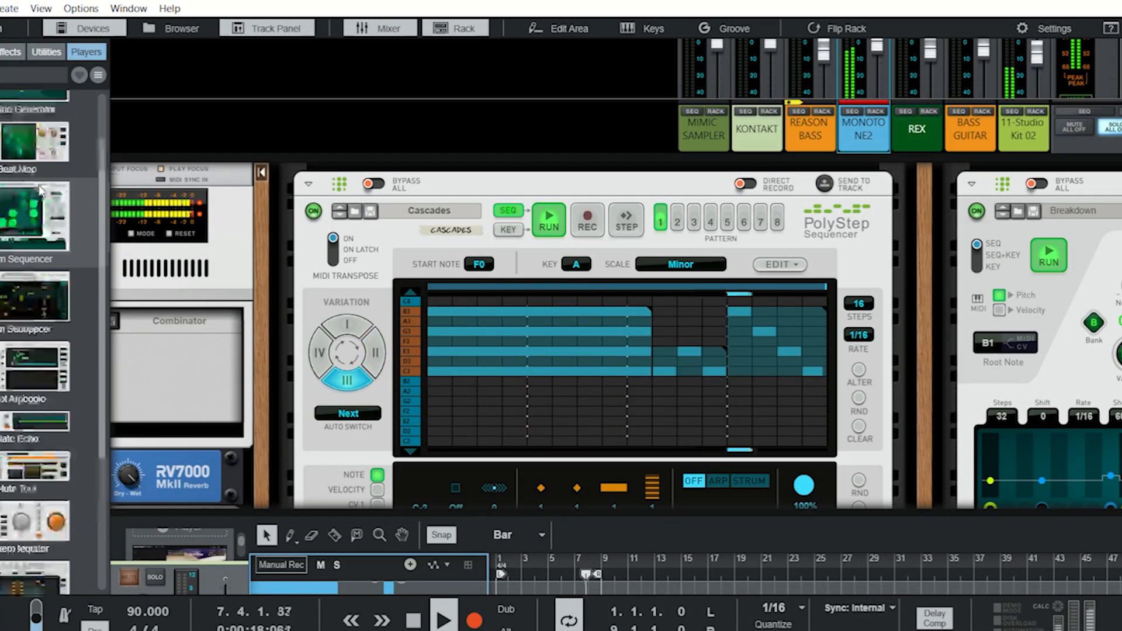
pyautogui.moveTo(41, 126); pyautogui.dragTo(591, 369)
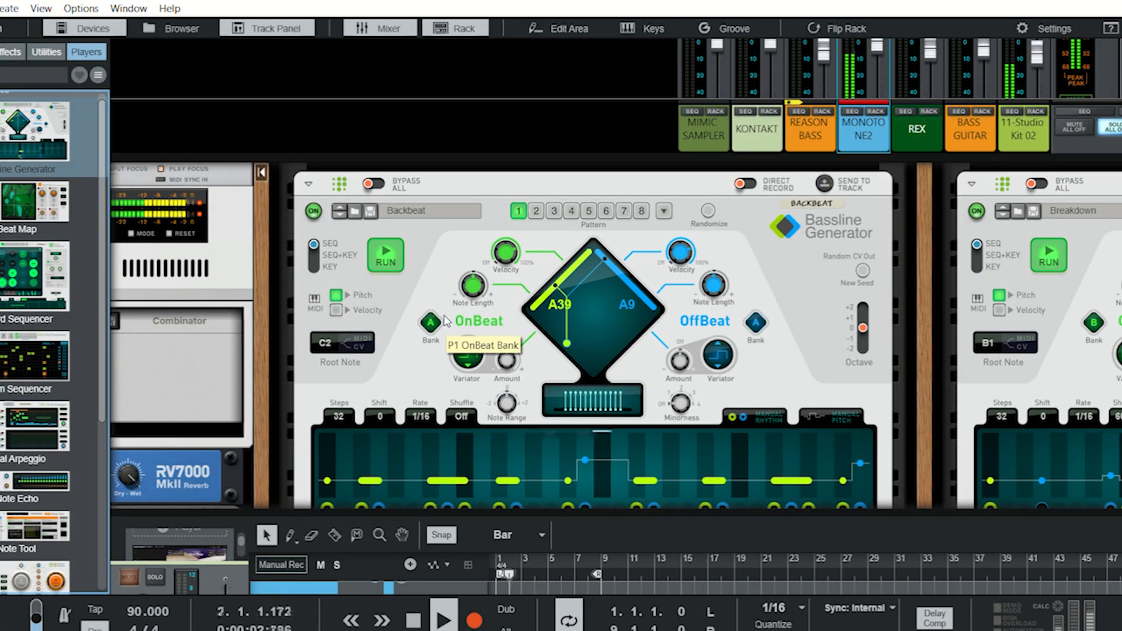
# Audition successive Monotone patches with the new Bassline Generator, settle on Buried Mid, and stop playback
pyautogui.scroll(-5, 444, 319)
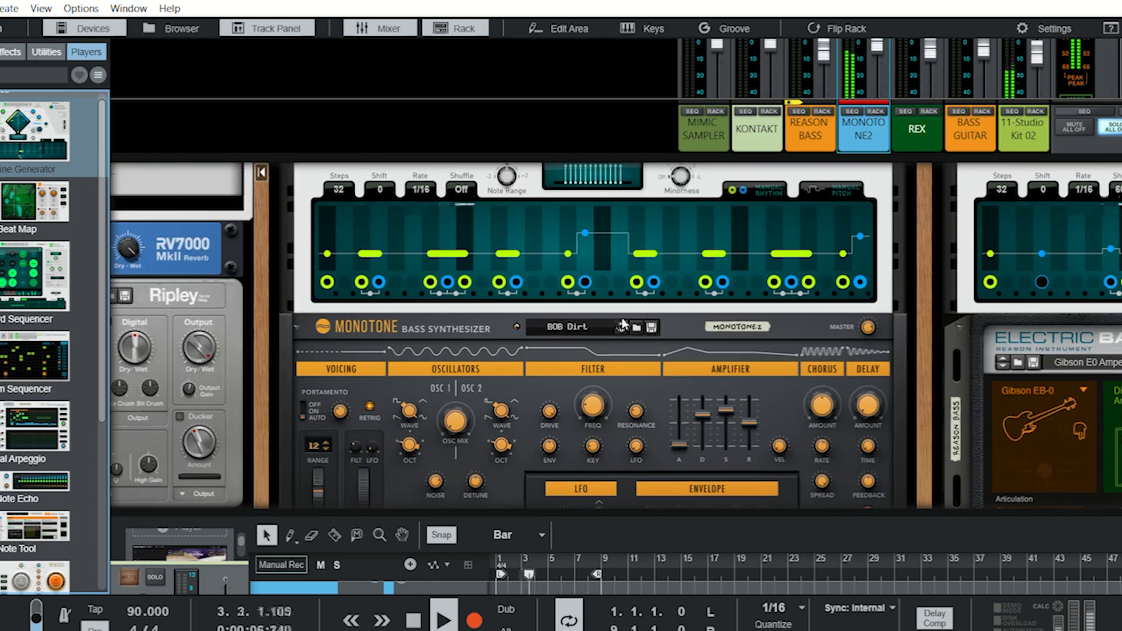
pyautogui.click(621, 326)
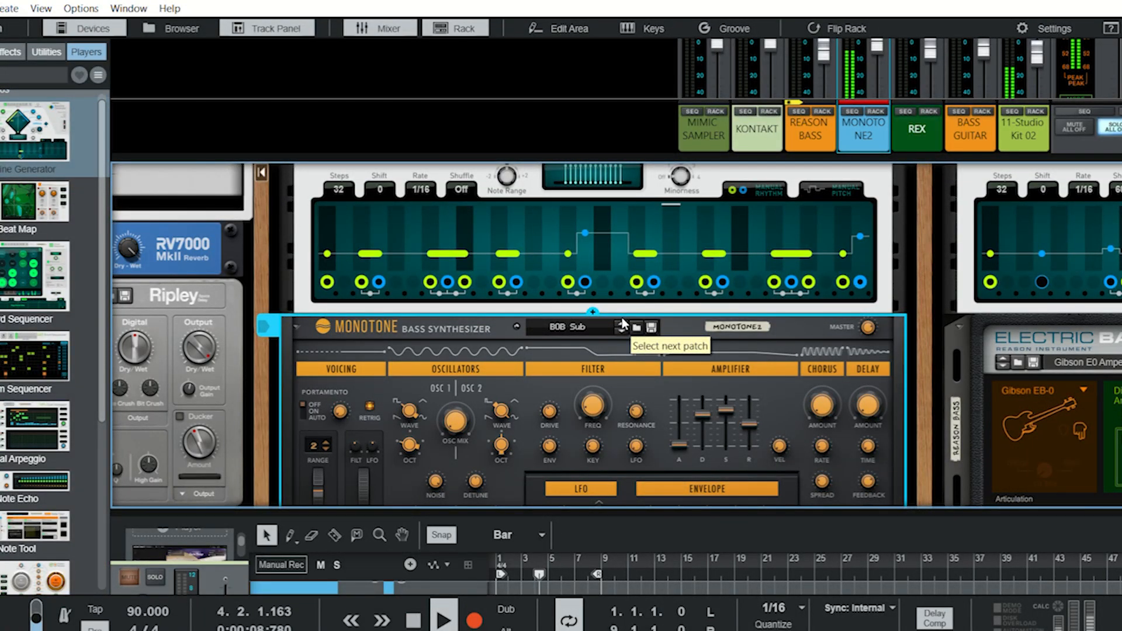
pyautogui.click(623, 323)
pyautogui.click(623, 324)
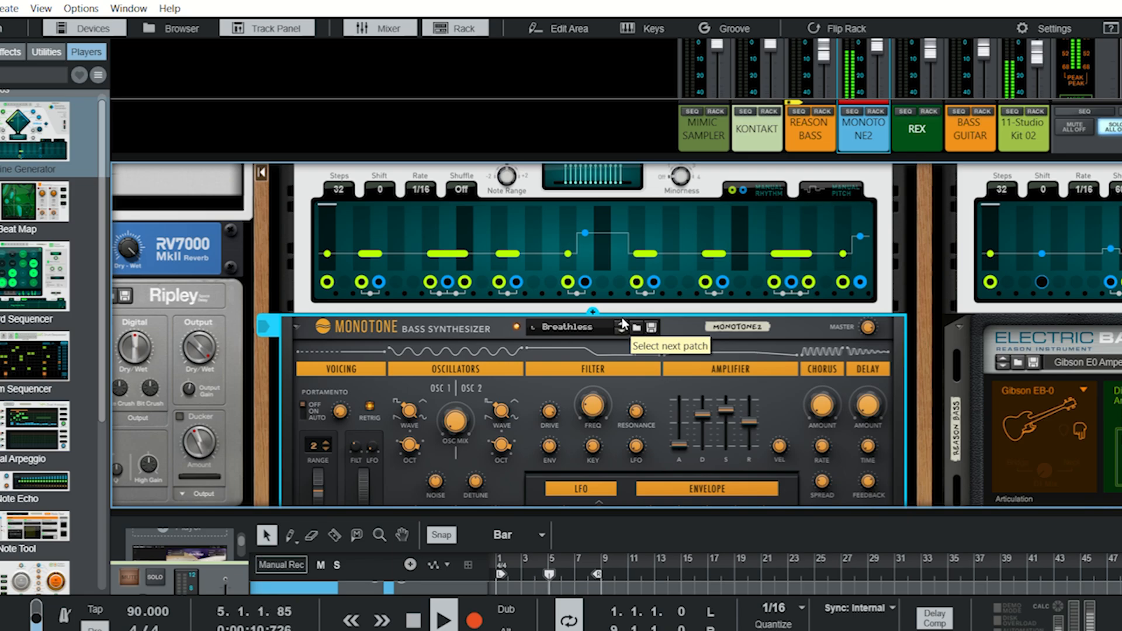
pyautogui.click(623, 323)
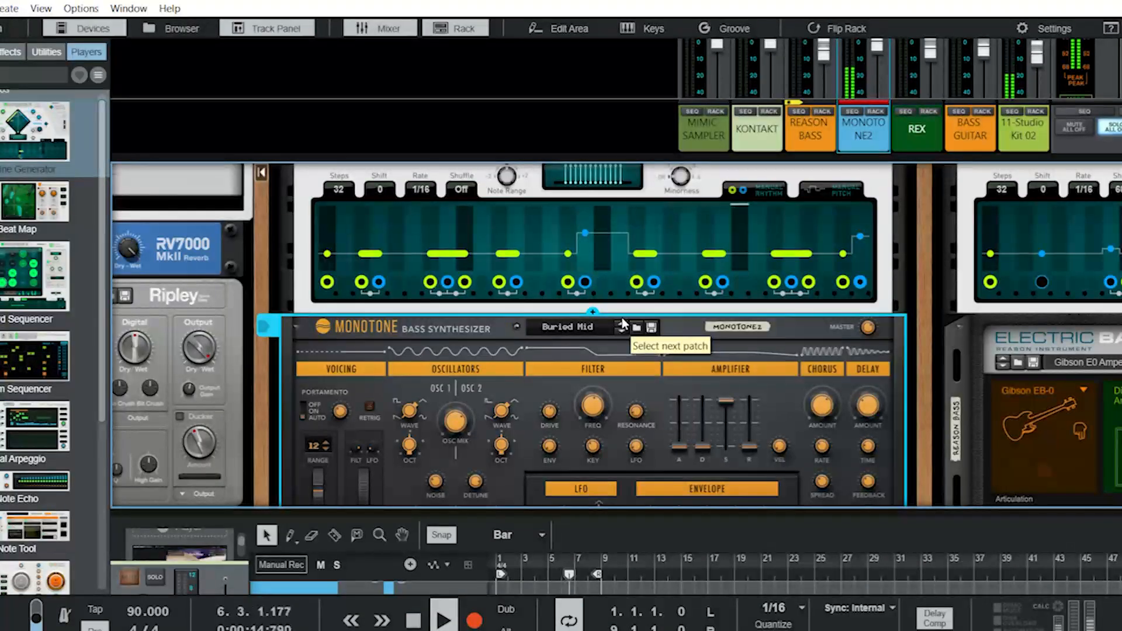
pyautogui.scroll(3, 623, 323)
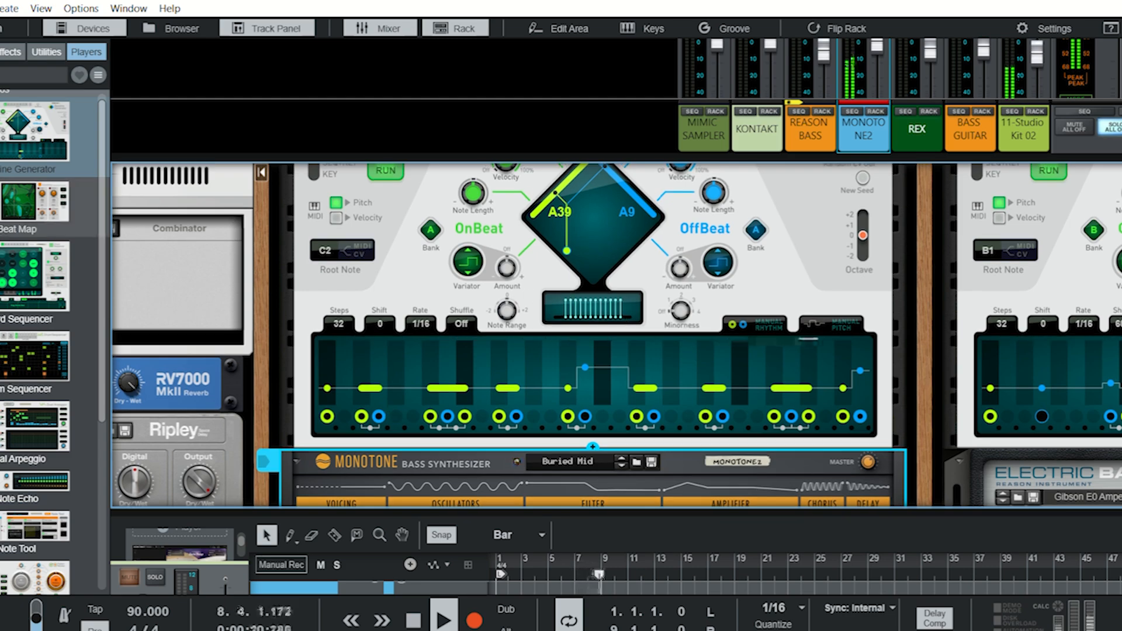
pyautogui.press('space')
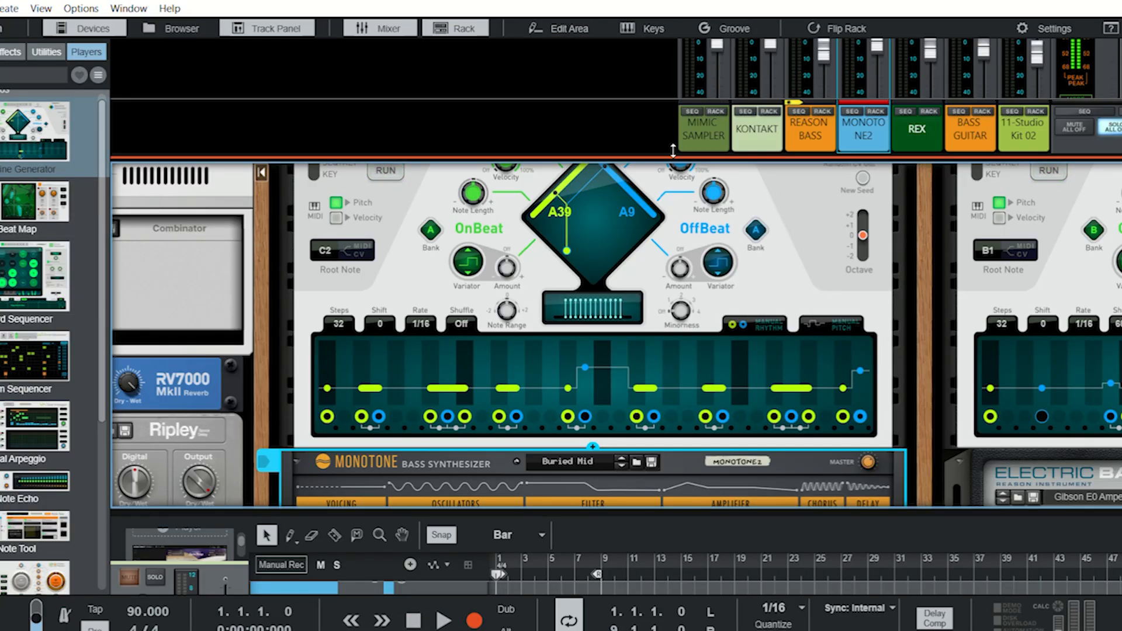
# Enlarge the mixer area and switch the solo from MONOTONE2 to REASON BASS
pyautogui.moveTo(675, 154); pyautogui.dragTo(979, 385)
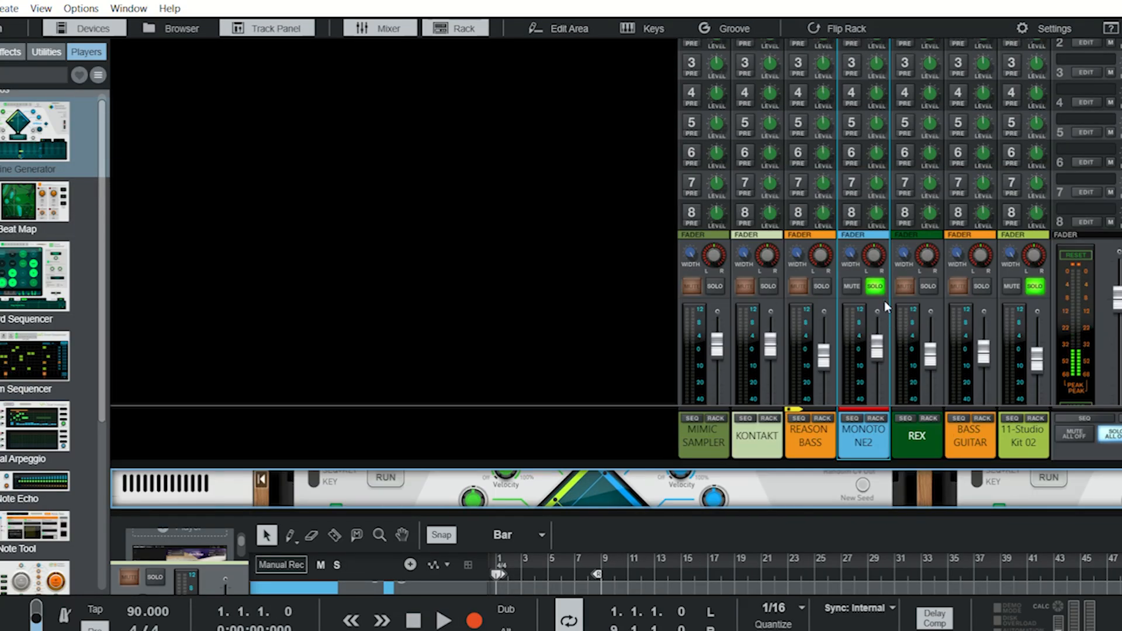
pyautogui.click(822, 285)
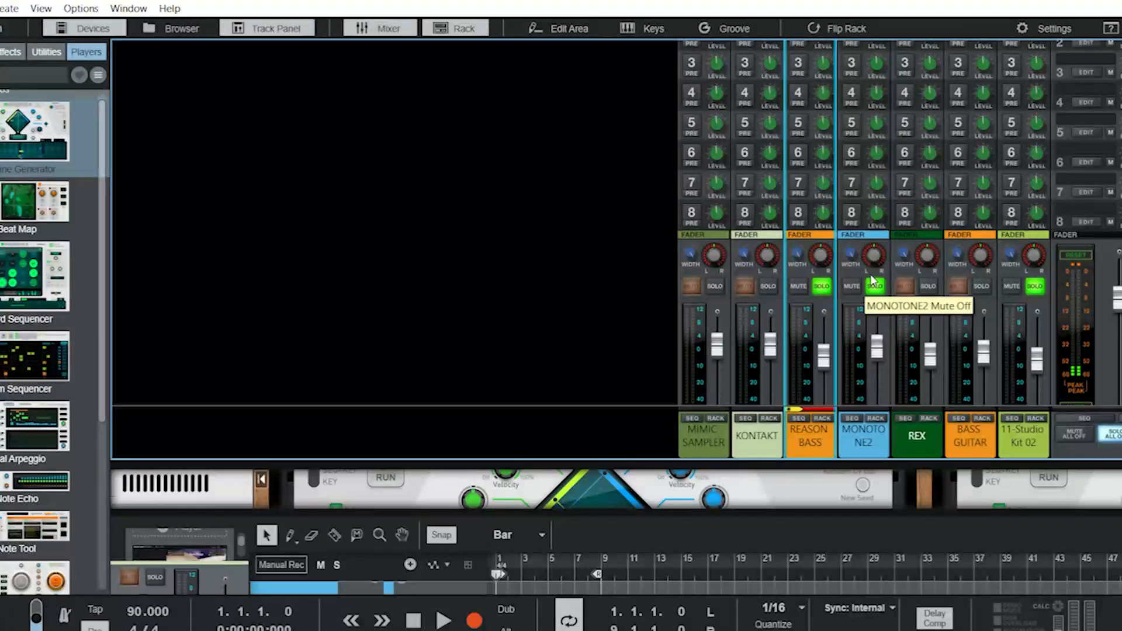
pyautogui.click(875, 285)
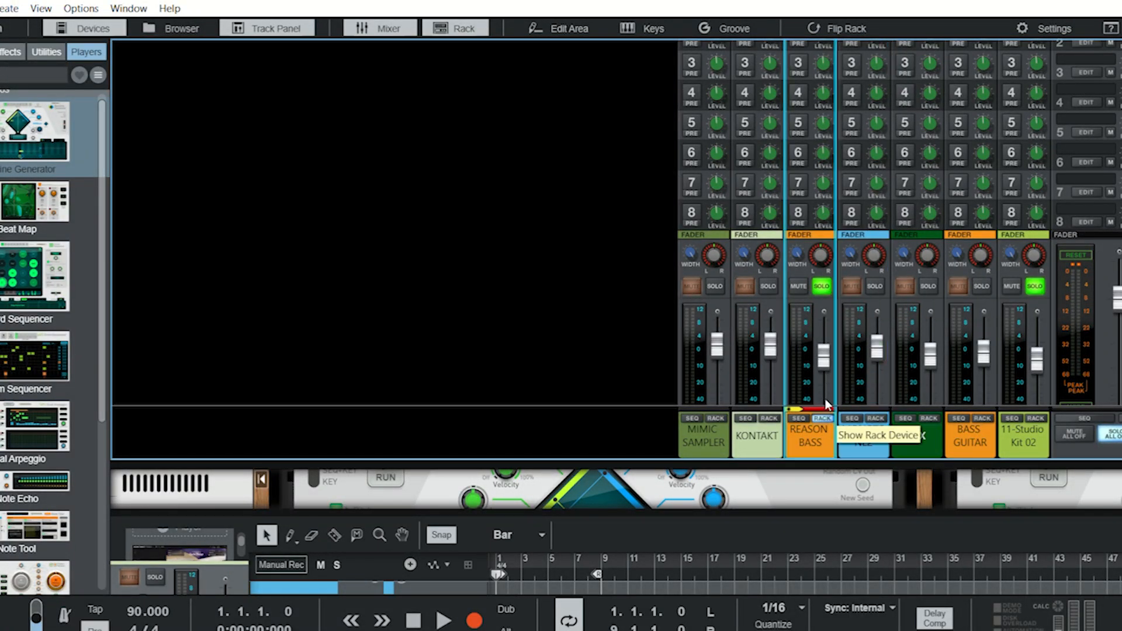
# Show the REASON BASS channel's Electric Bass device in the rack and enlarge the rack area above the sequencer
pyautogui.click(822, 418)
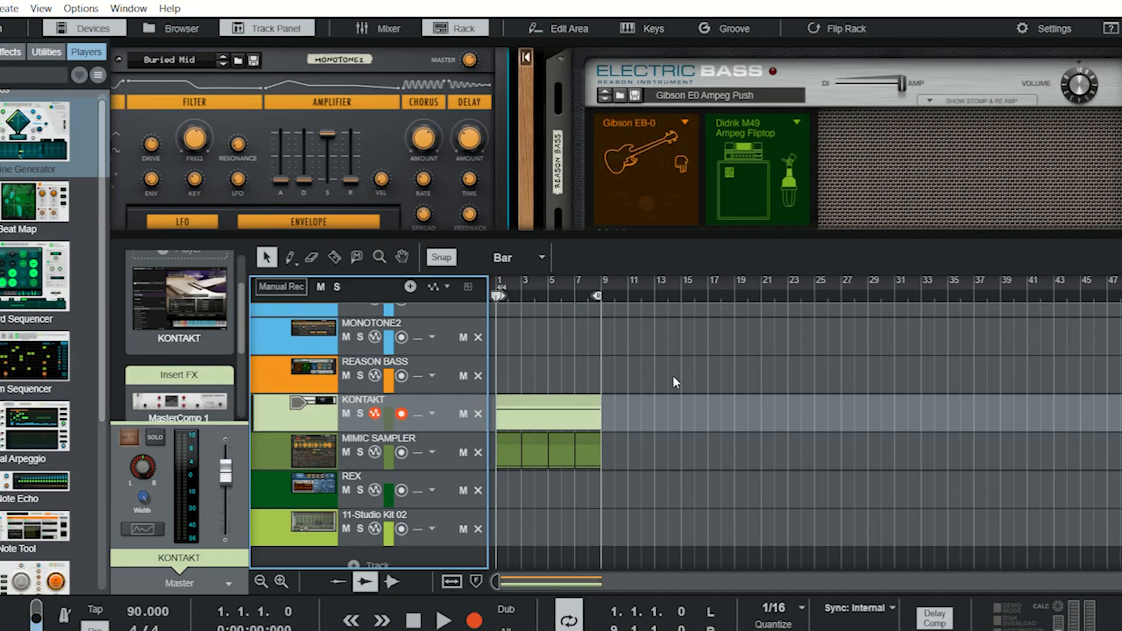
pyautogui.moveTo(723, 221)
pyautogui.mouseDown()
pyautogui.moveTo(719, 368)
pyautogui.moveTo(712, 219)
pyautogui.mouseUp()
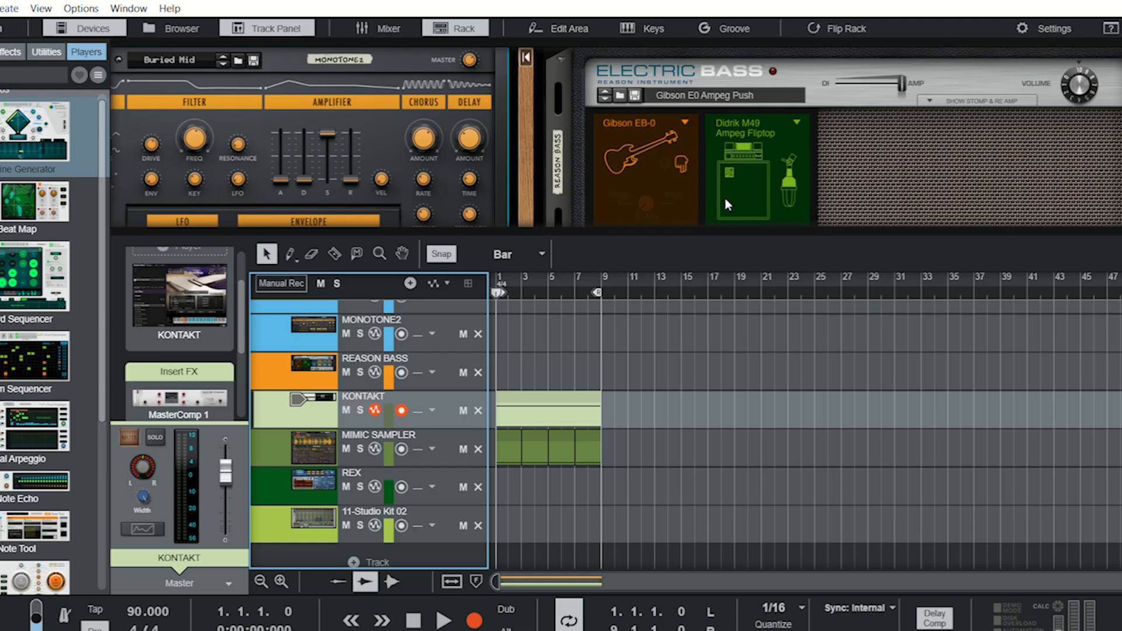
pyautogui.moveTo(764, 222); pyautogui.dragTo(759, 504)
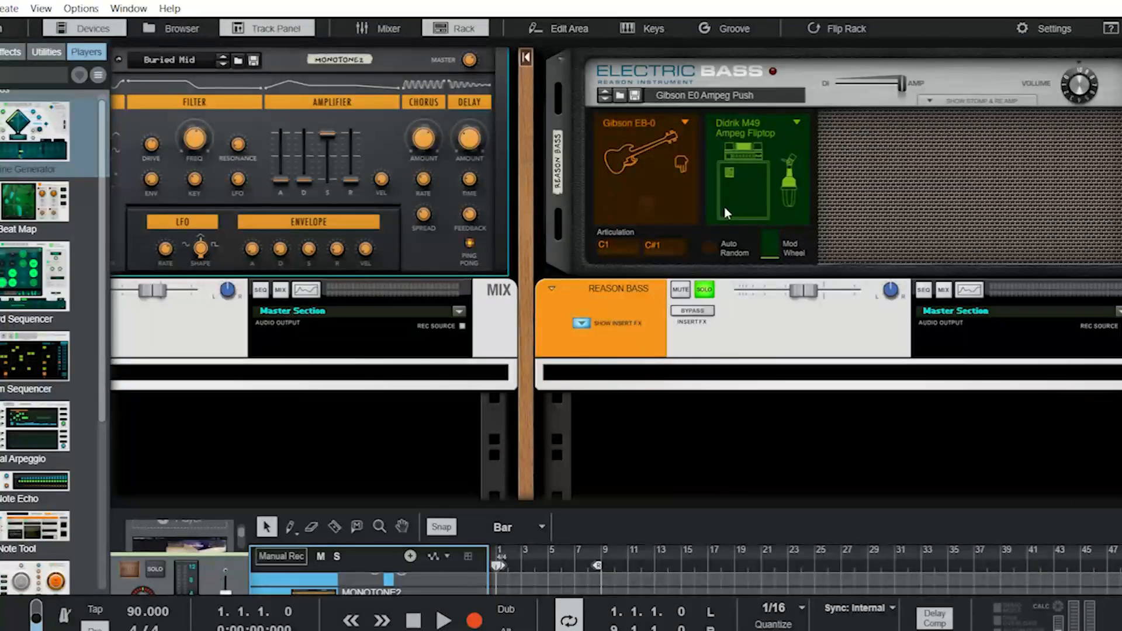
# Examine the Electric Bass instrument and the Bassline Generator with the Breakdown patch that drives it
pyautogui.scroll(3, 724, 204)
pyautogui.scroll(4, 724, 197)
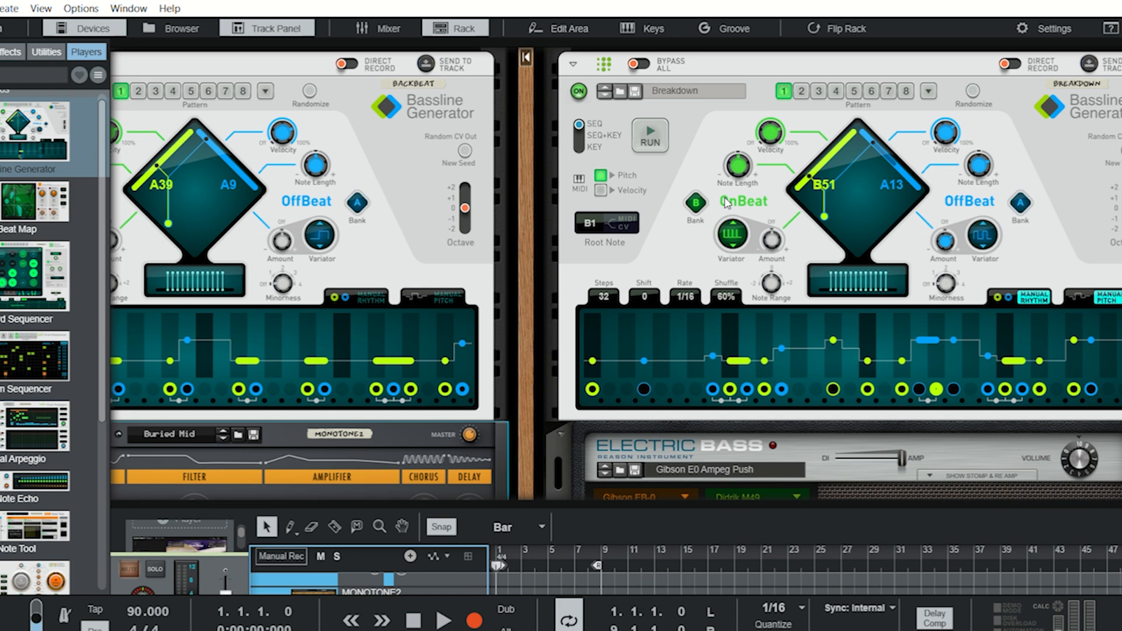
pyautogui.scroll(-1, 849, 417)
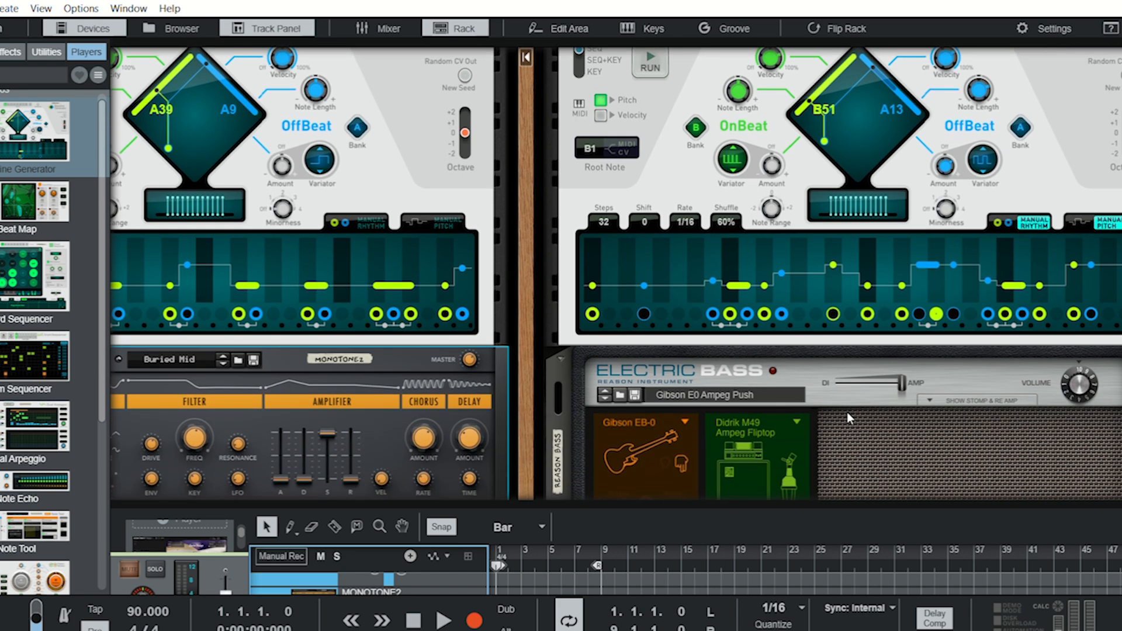
pyautogui.scroll(1, 847, 412)
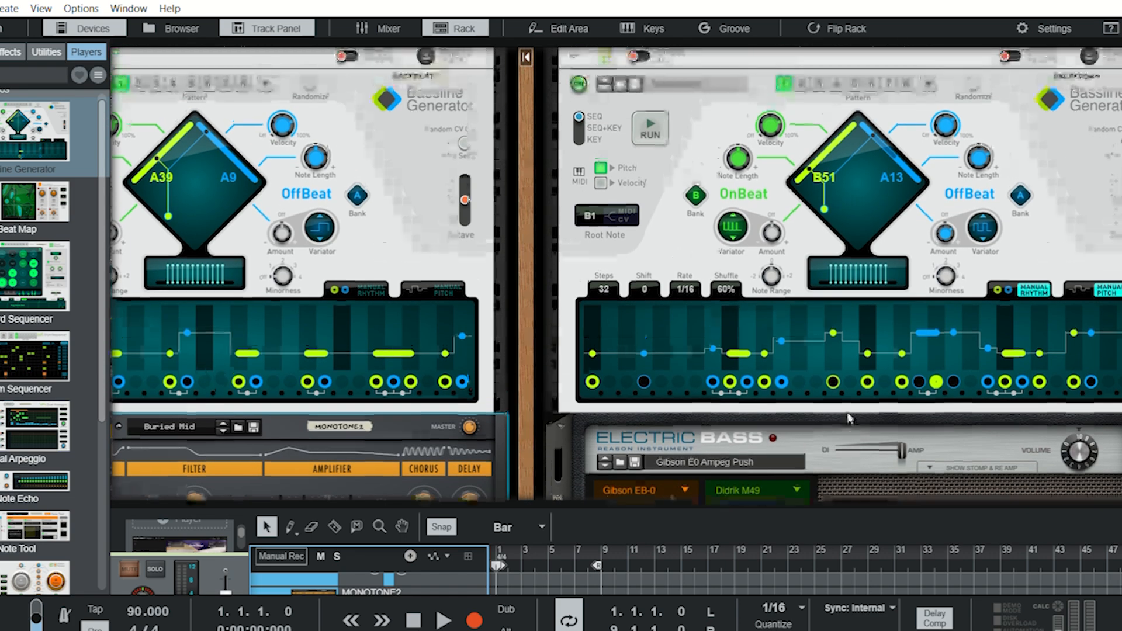
pyautogui.scroll(-2, 847, 412)
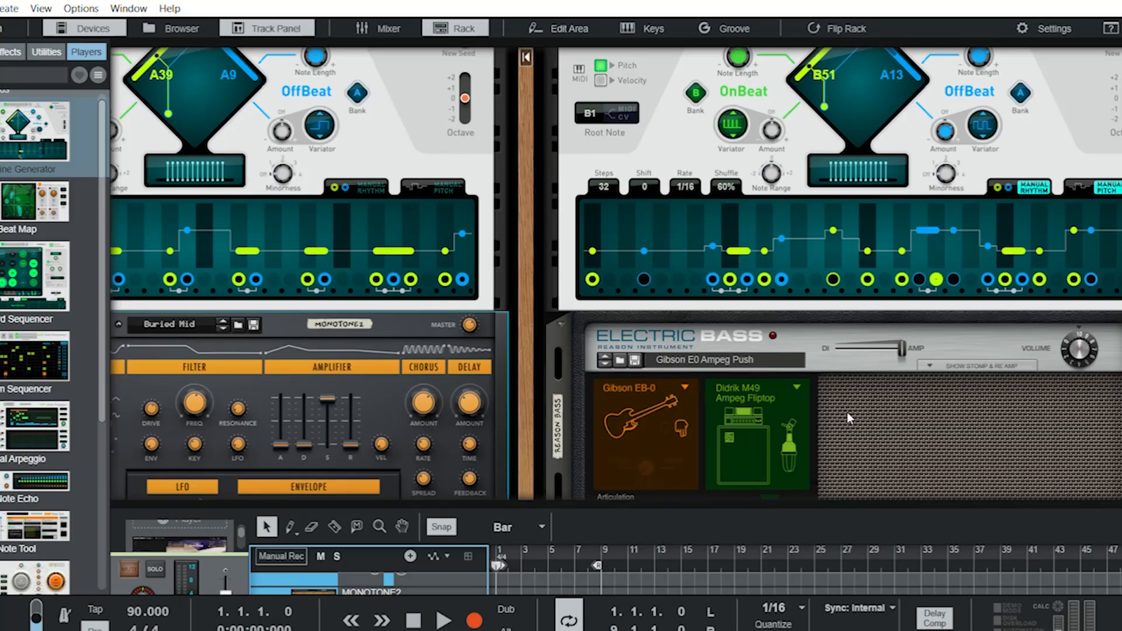
pyautogui.scroll(1, 848, 418)
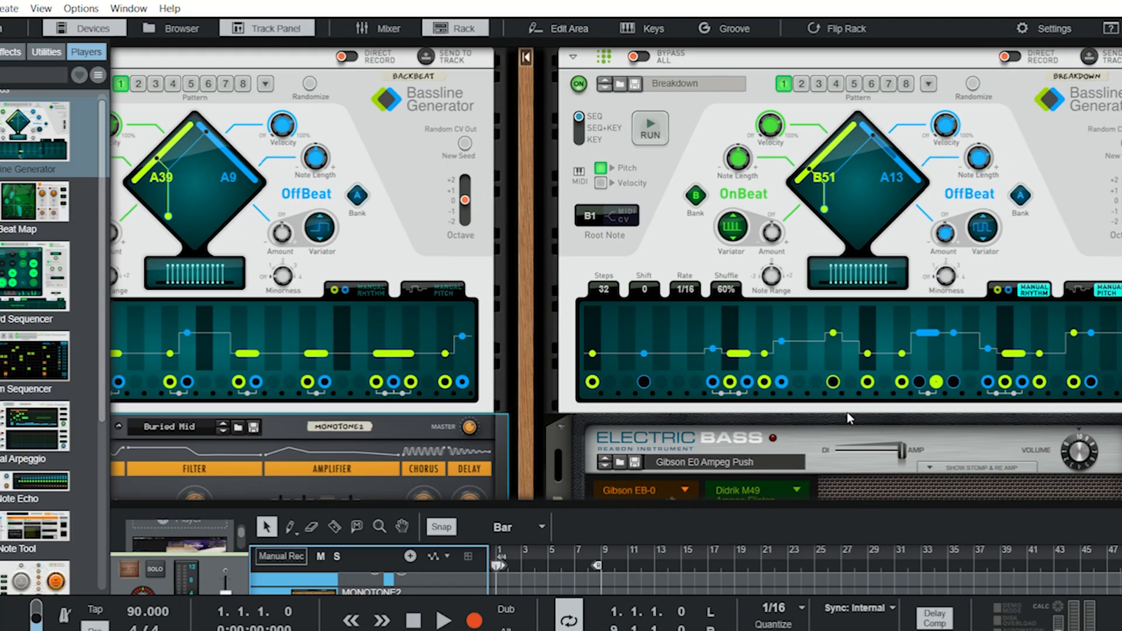
pyautogui.hscroll(1, 850, 419)
pyautogui.scroll(1, 849, 418)
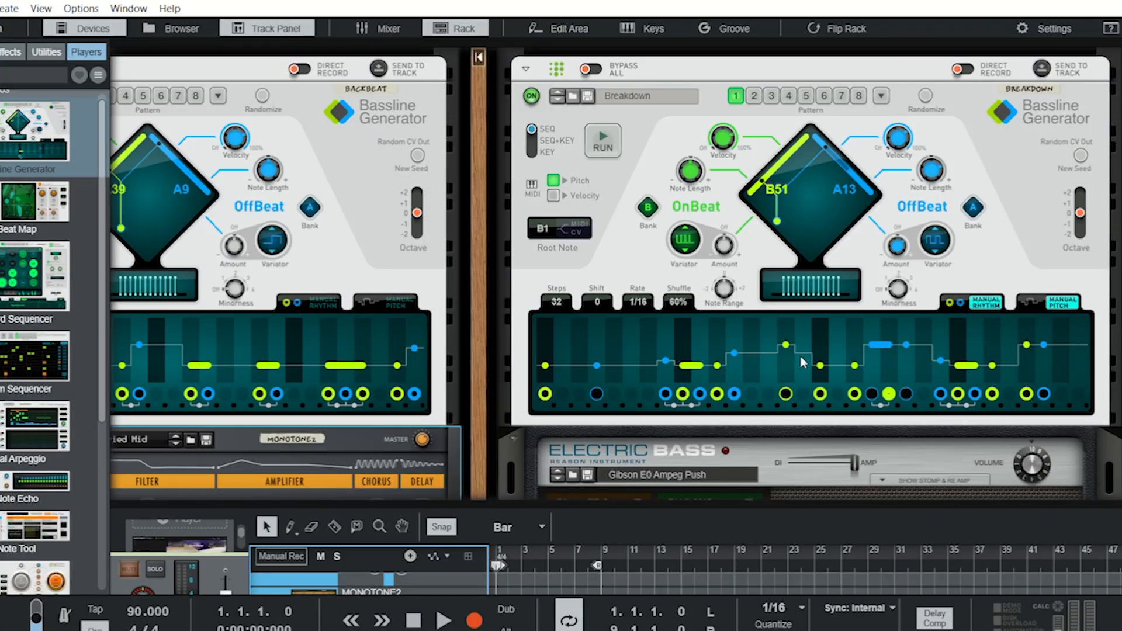
pyautogui.scroll(-1, 802, 362)
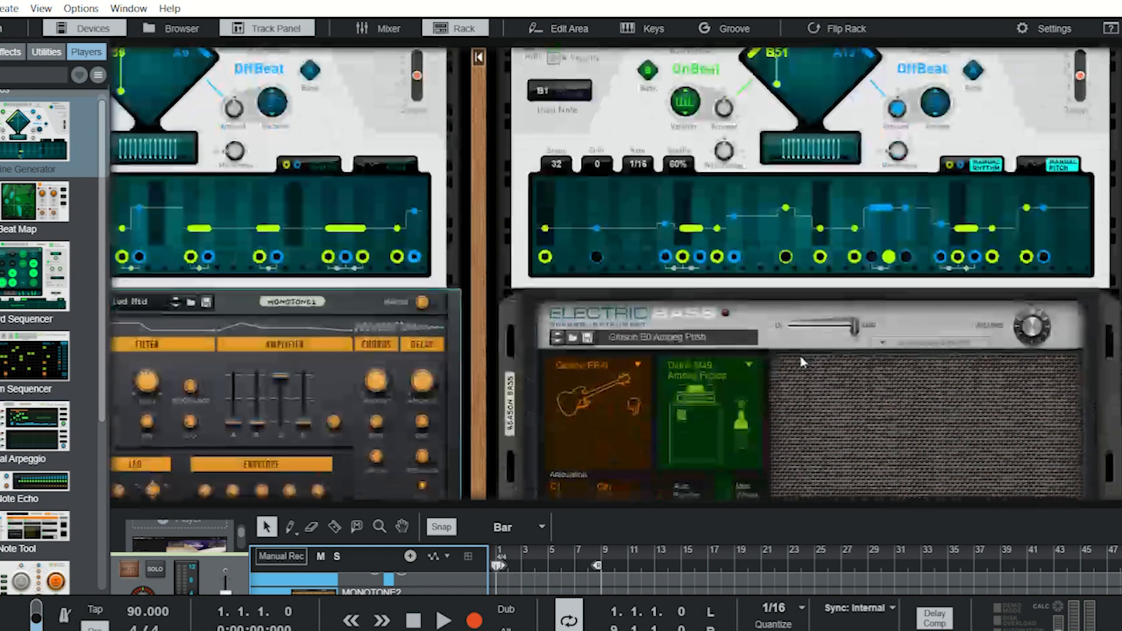
pyautogui.scroll(-1, 802, 362)
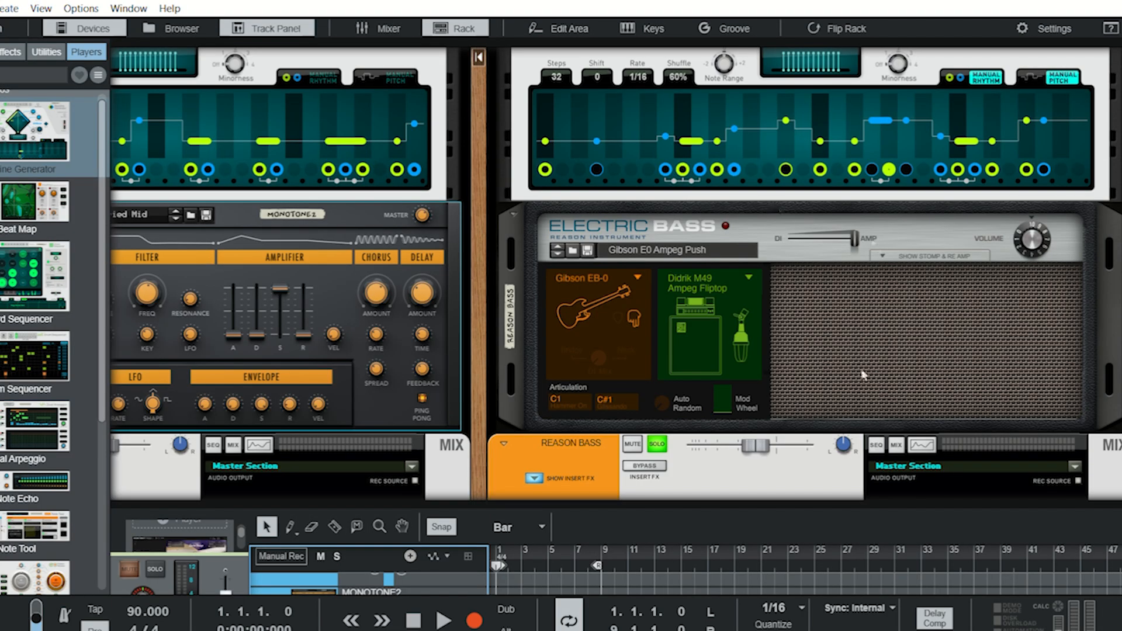
pyautogui.scroll(4, 854, 348)
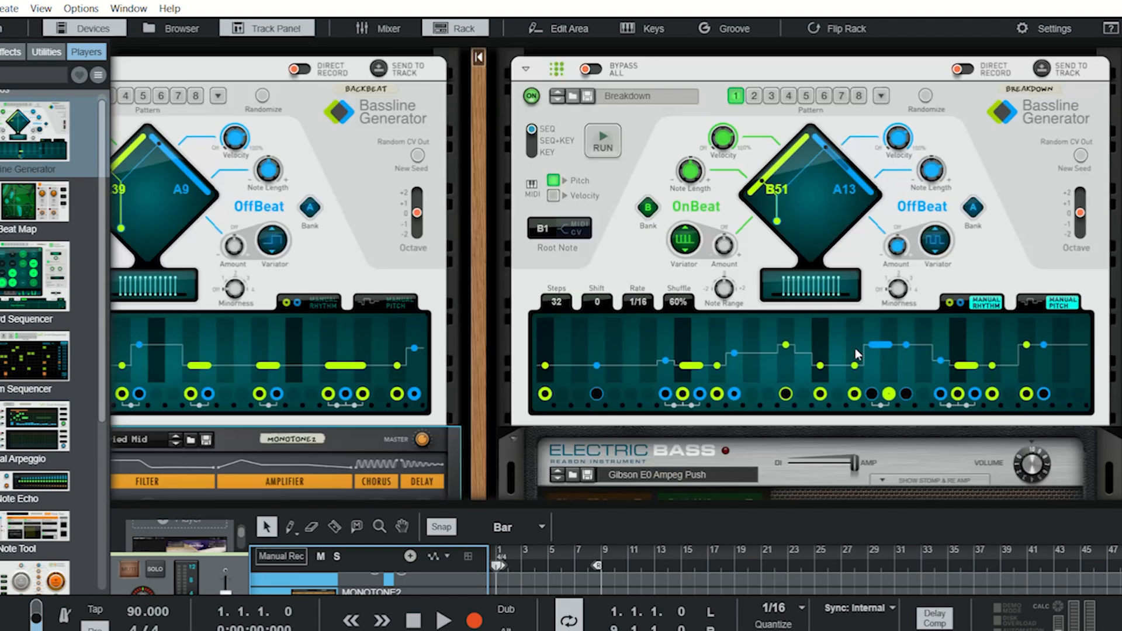
# Audition the REASON BASS channel with the drum kit from the mixer and bring the Electric Bass device into view in the rack
pyautogui.click(375, 27)
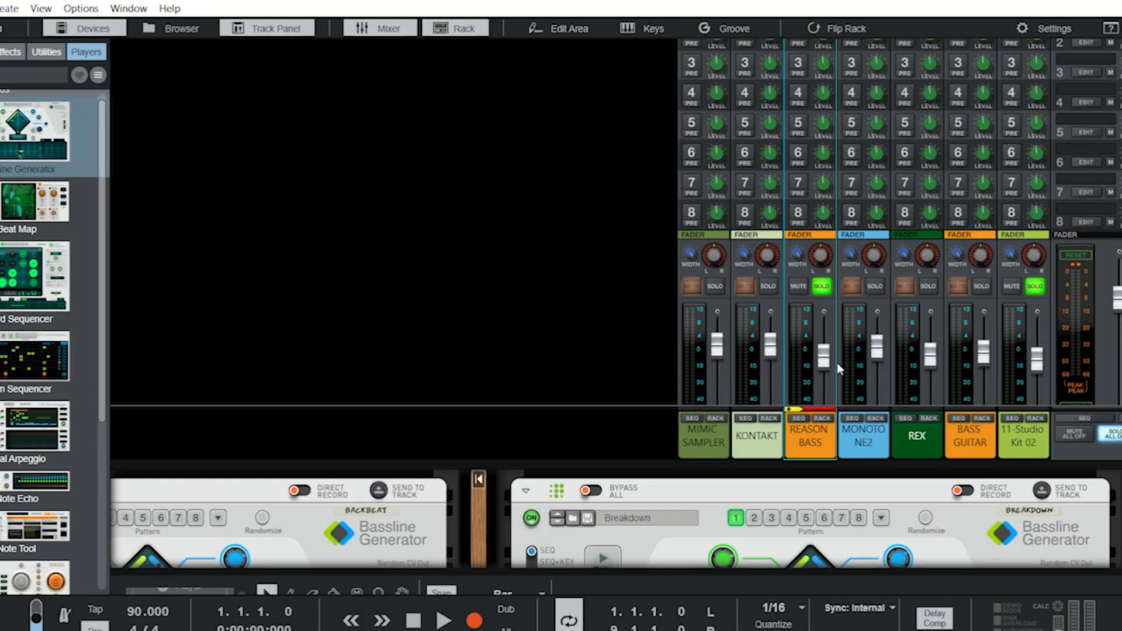
pyautogui.press('space')
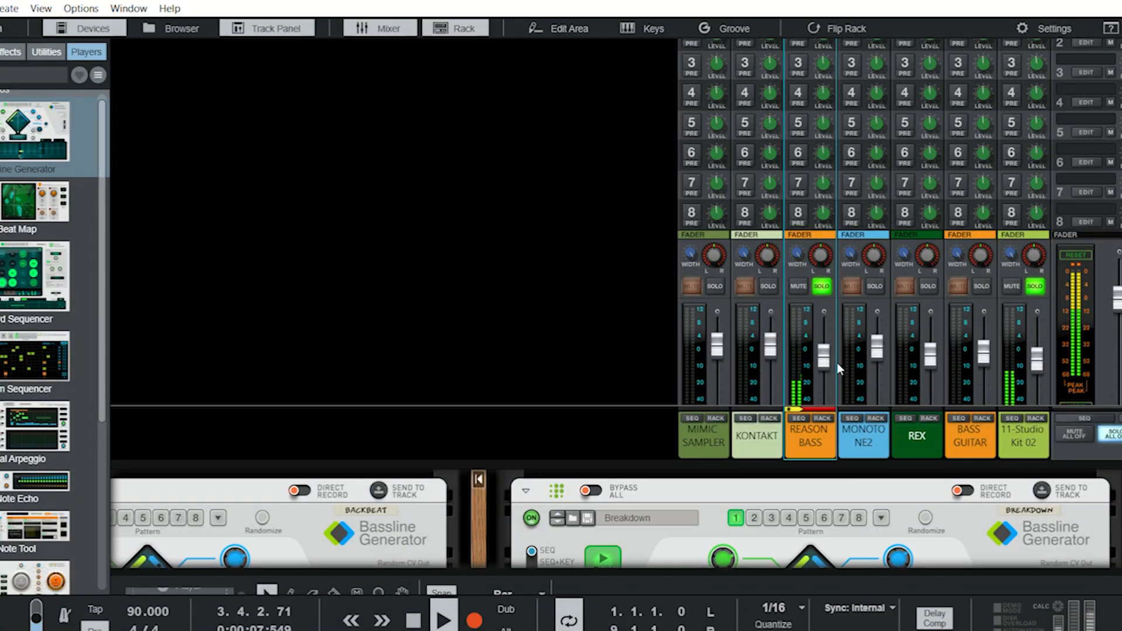
pyautogui.moveTo(714, 454); pyautogui.dragTo(714, 145)
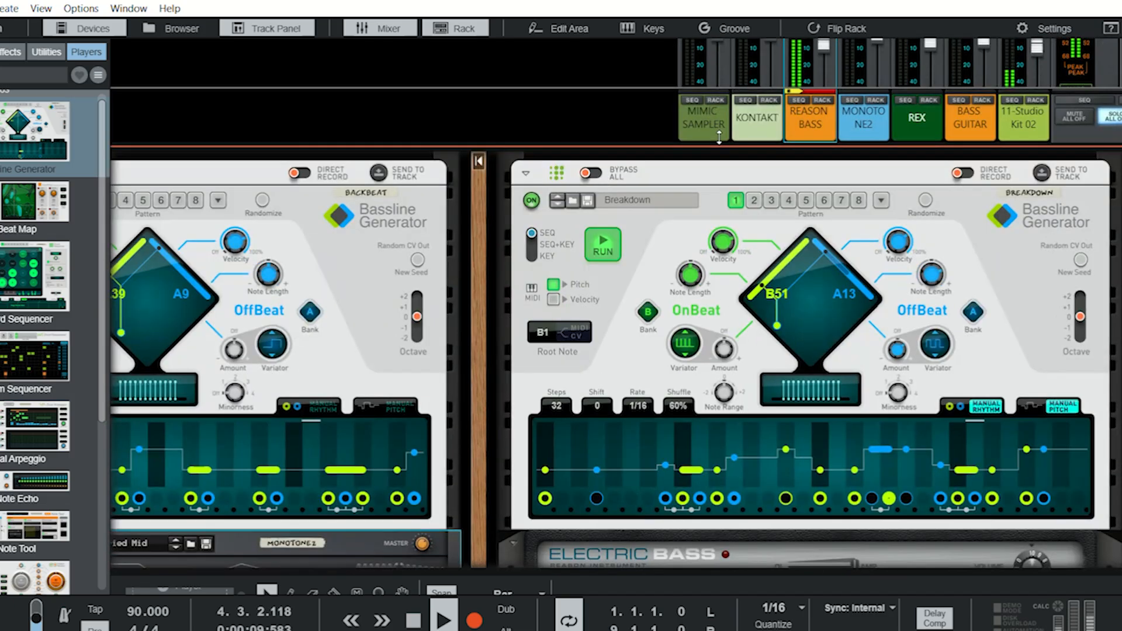
pyautogui.scroll(-5, 760, 352)
pyautogui.scroll(-4, 760, 352)
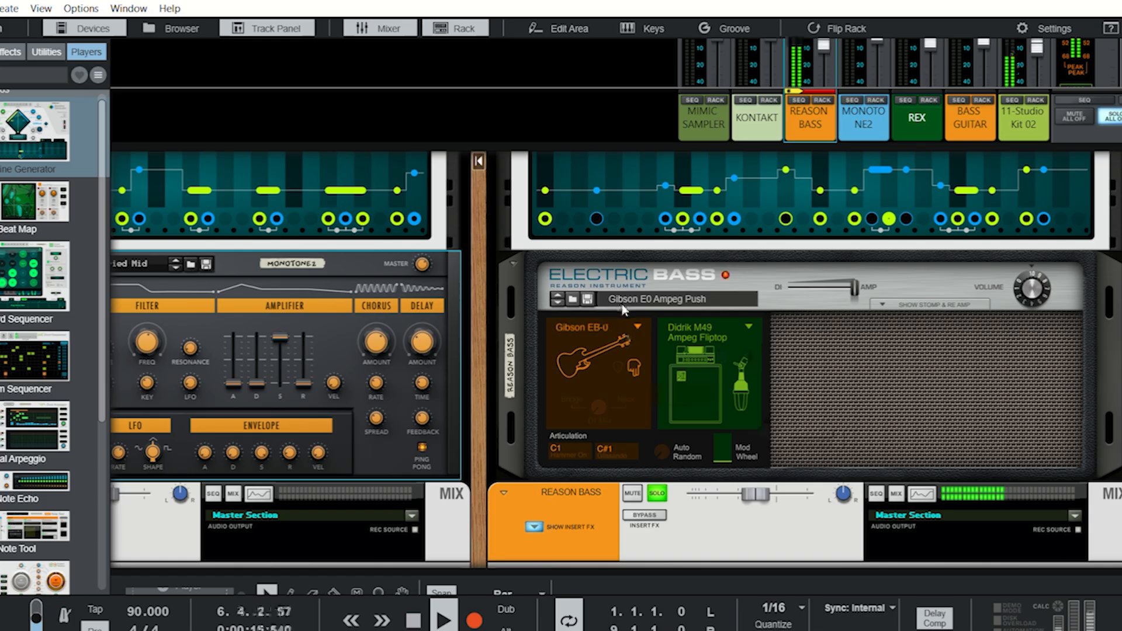
# Browse the Electric Bass patches and audition successive ones during playback, settling on Jazz Ampeg Cream
pyautogui.click(573, 298)
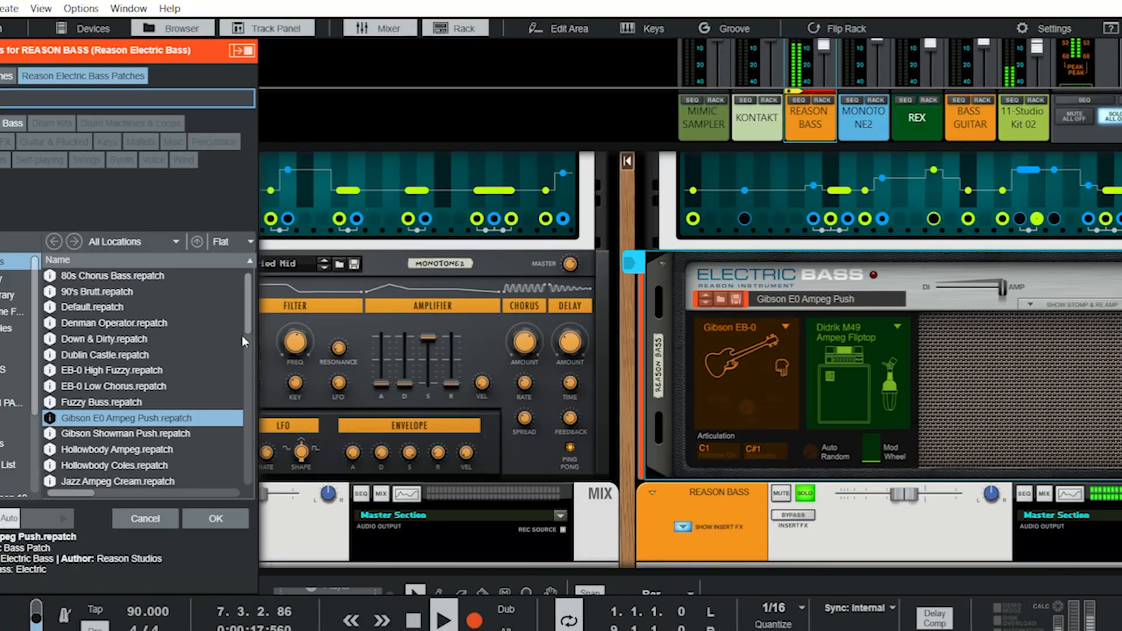
pyautogui.click(709, 292)
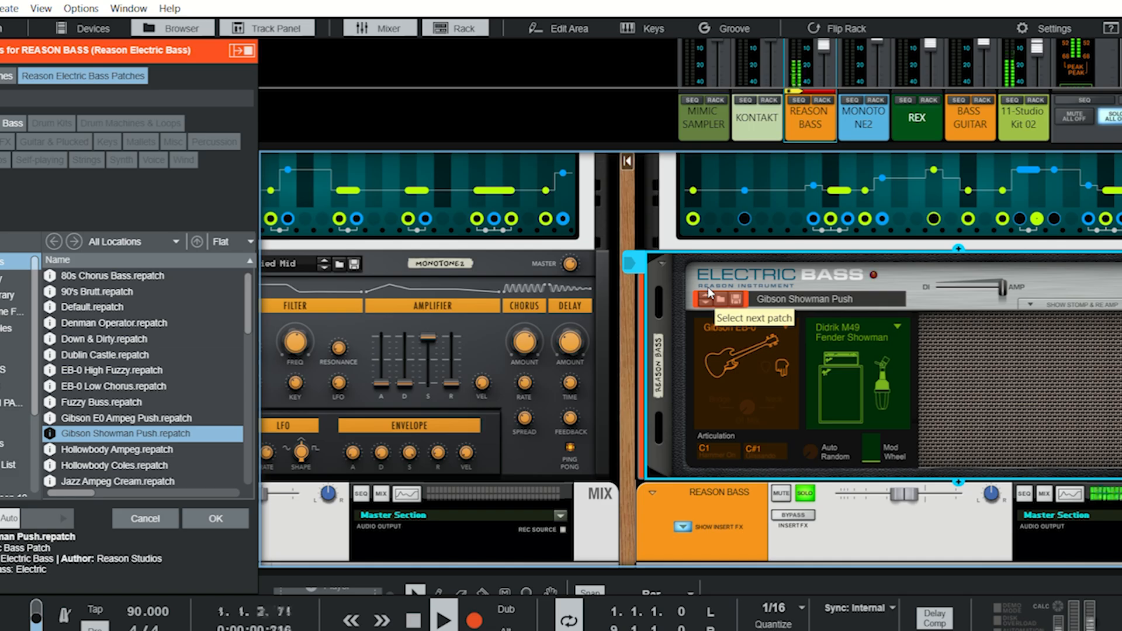
pyautogui.click(707, 289)
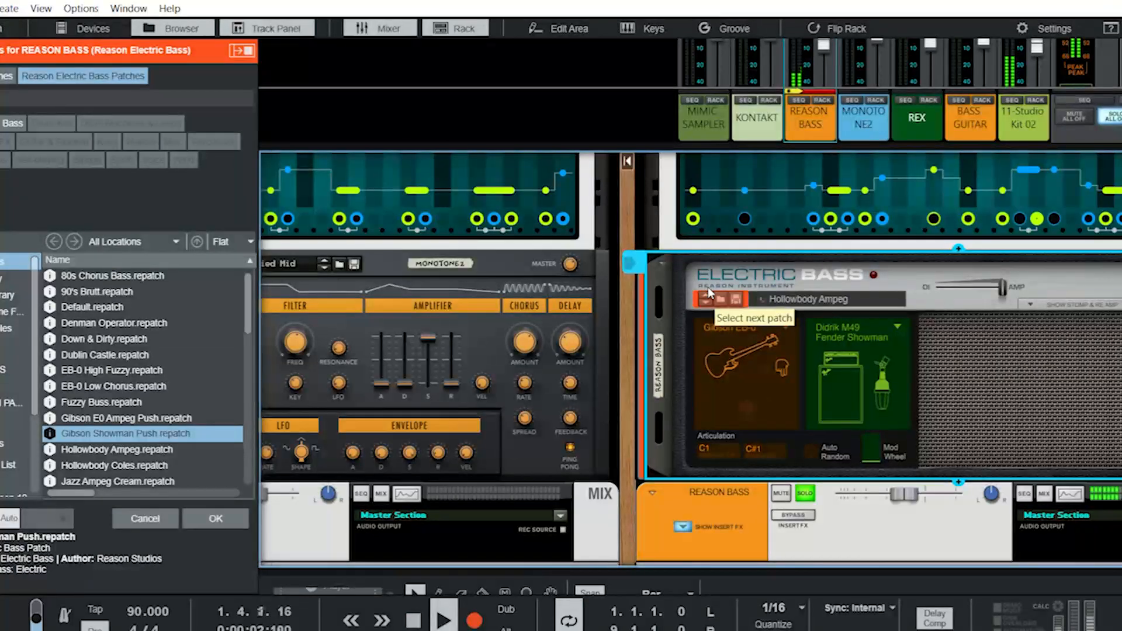
pyautogui.click(708, 289)
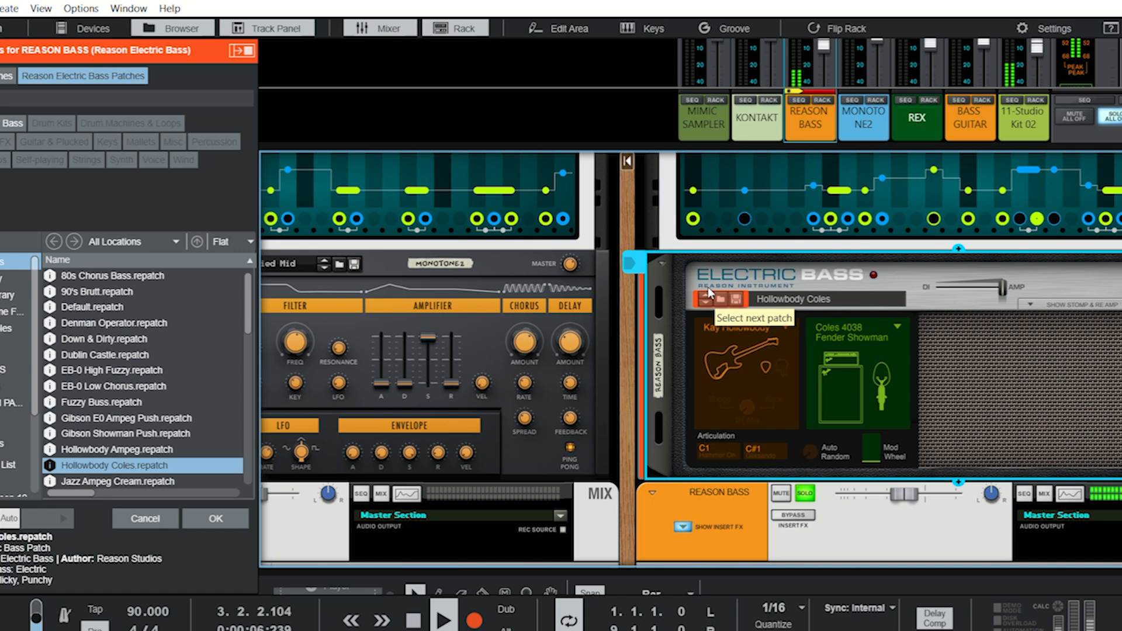
pyautogui.click(707, 289)
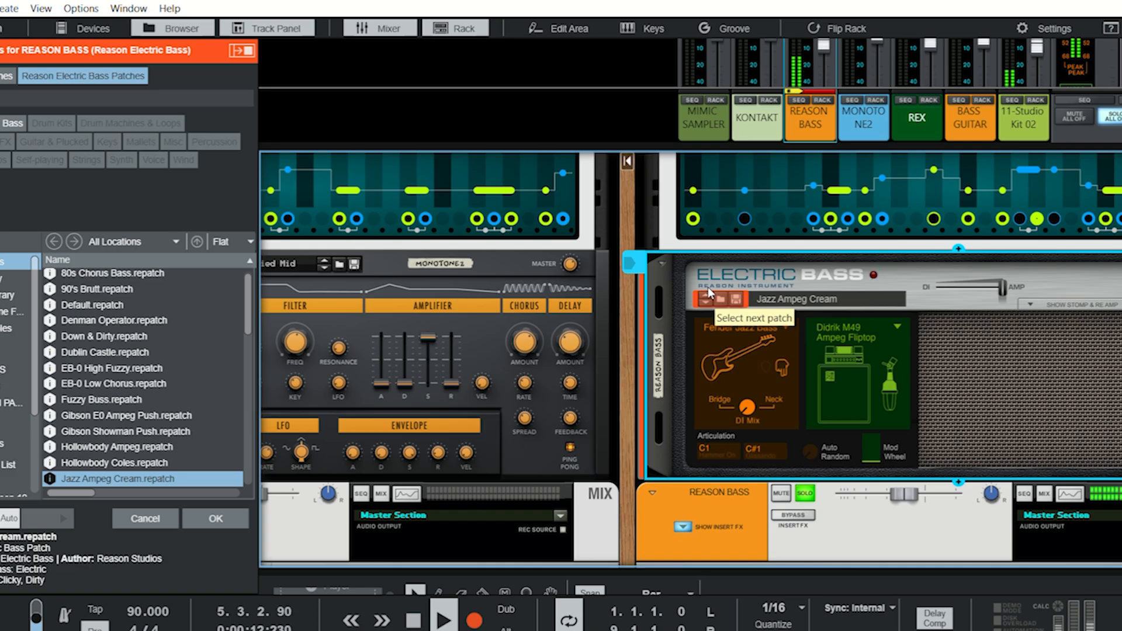
# Raise the Electric Bass volume, review its Bassline Generator while it plays, and stop playback at the song start
pyautogui.hscroll(2, 1031, 318)
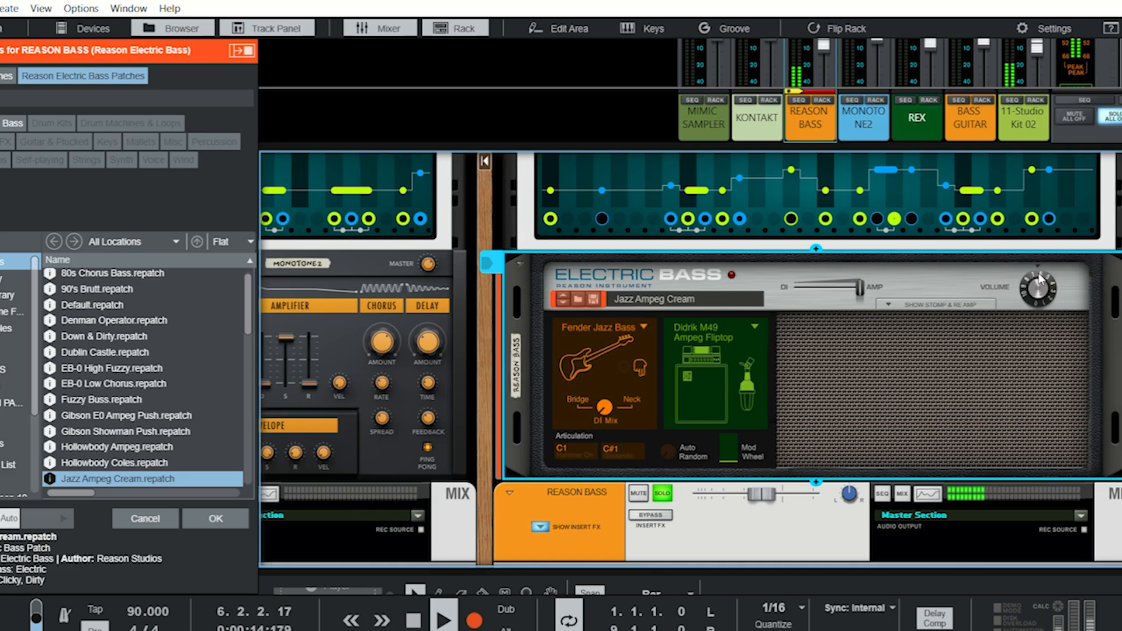
pyautogui.moveTo(1036, 285); pyautogui.dragTo(1015, 212)
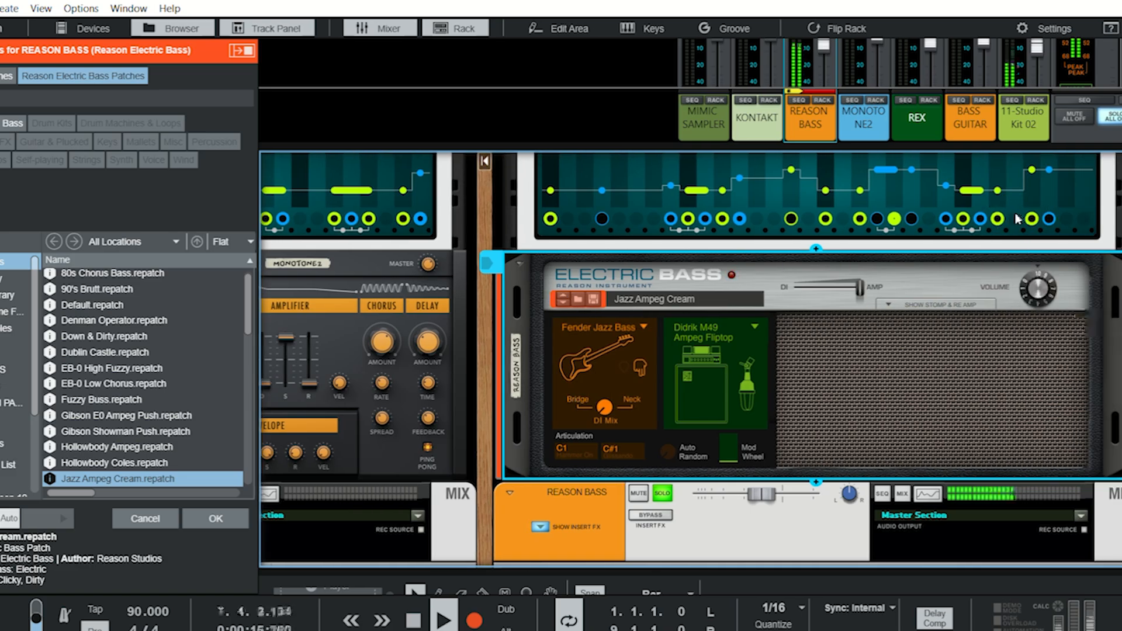
pyautogui.scroll(5, 662, 449)
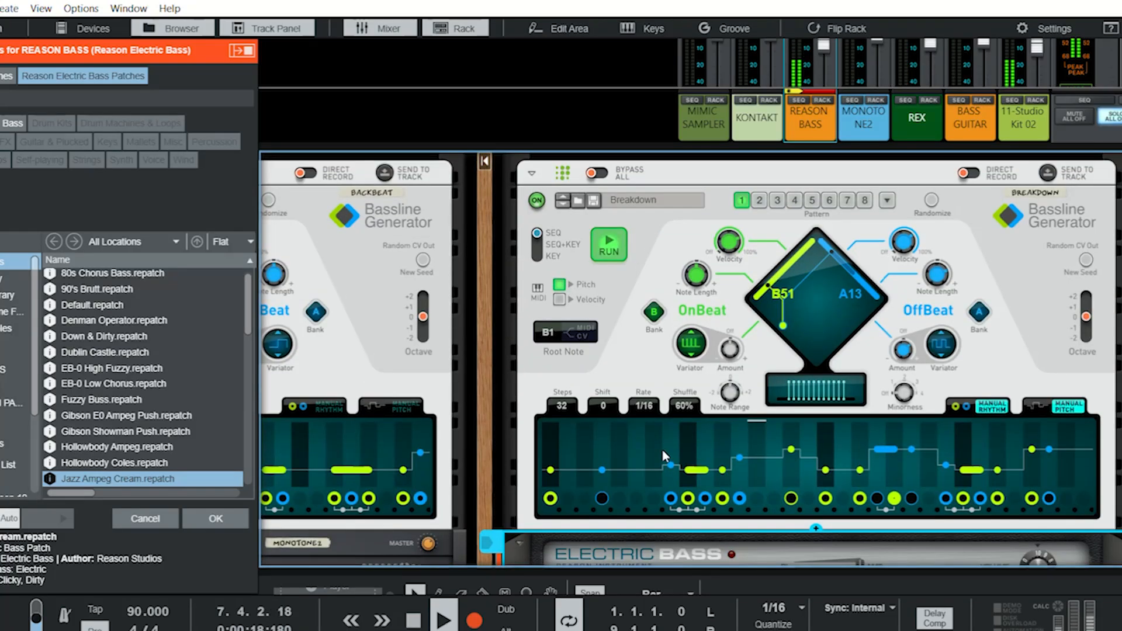
pyautogui.doubleClick(413, 620)
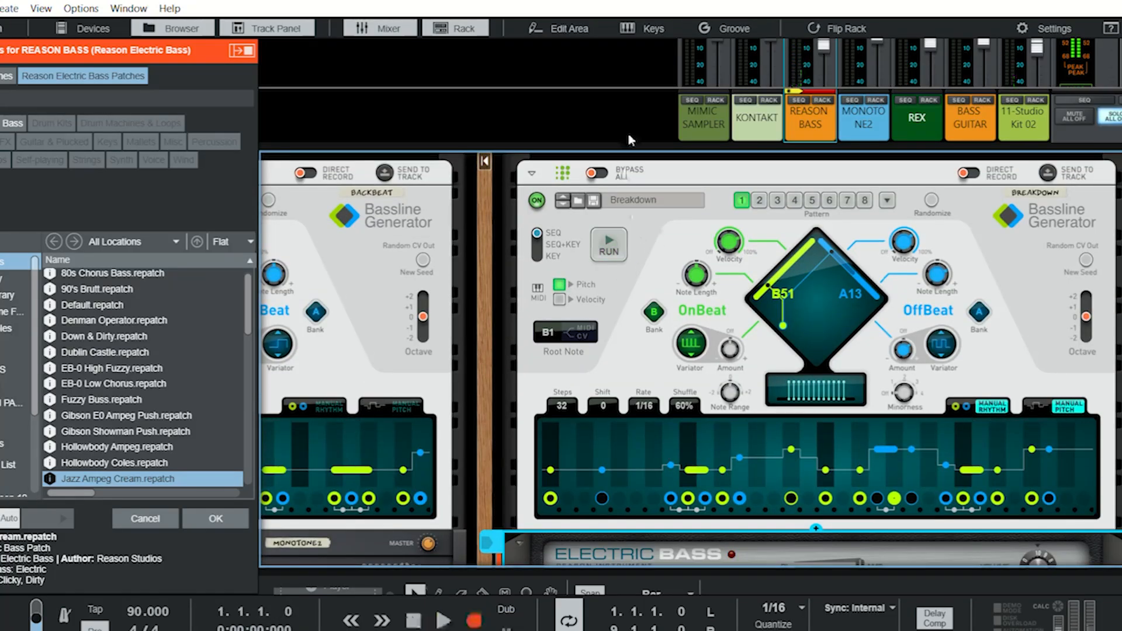
# Enlarge the mixer, switch the solo from REASON BASS to KONTAKT, and show the Kontakt 8 device in the rack
pyautogui.moveTo(629, 149); pyautogui.dragTo(629, 467)
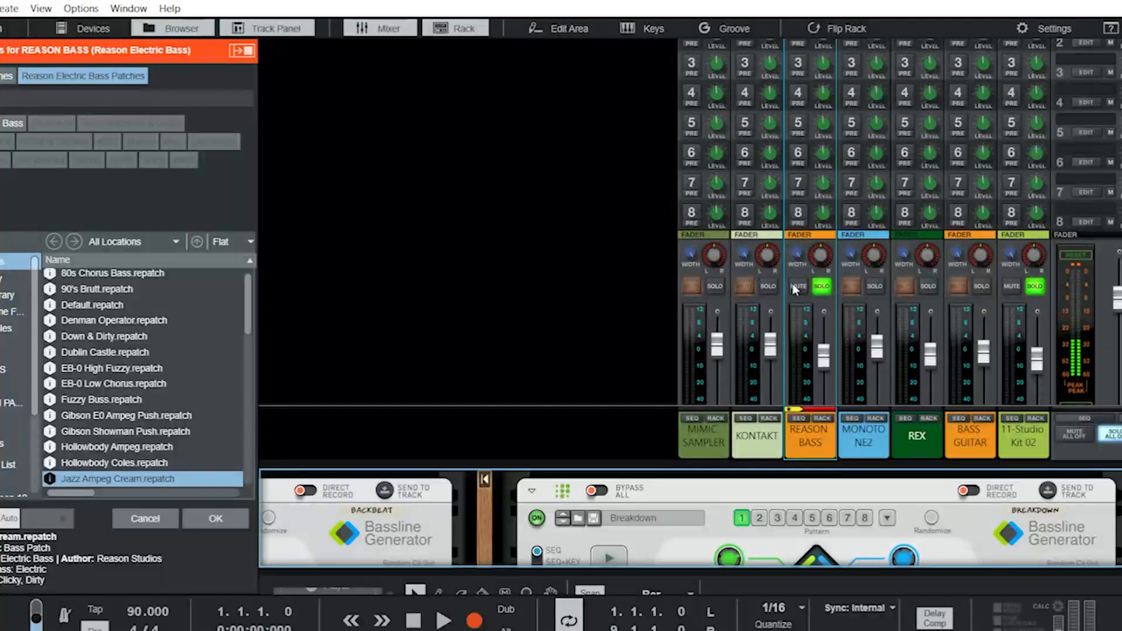
pyautogui.click(767, 285)
pyautogui.click(820, 284)
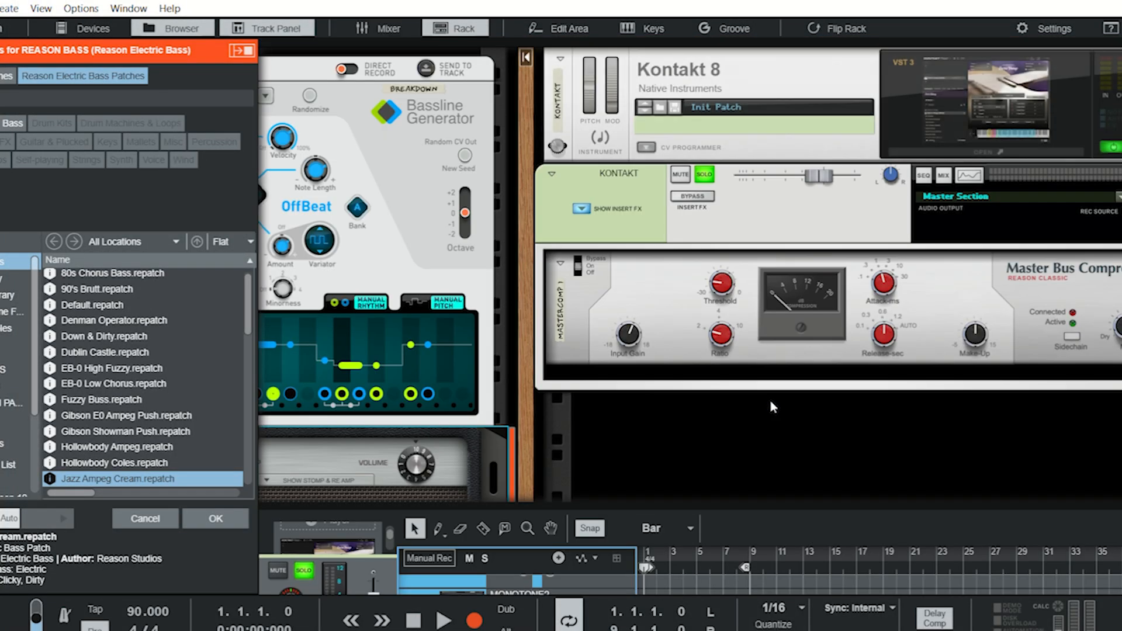
# Examine the Kontakt 8 plug-in's own interface, close it, and show the mixer
pyautogui.click(987, 140)
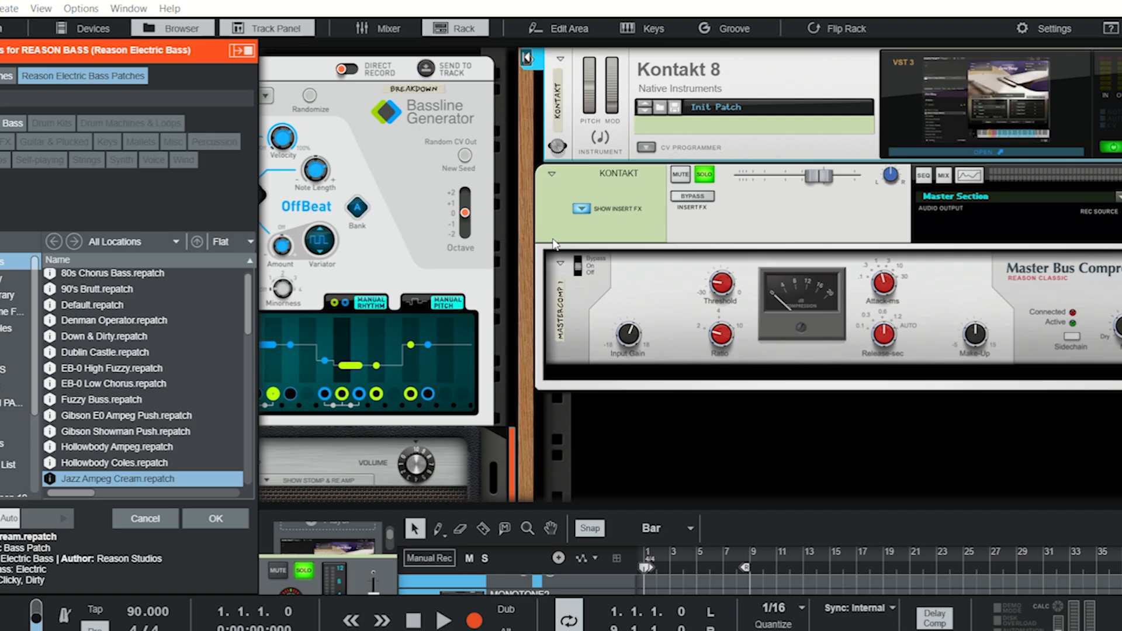
pyautogui.click(785, 8)
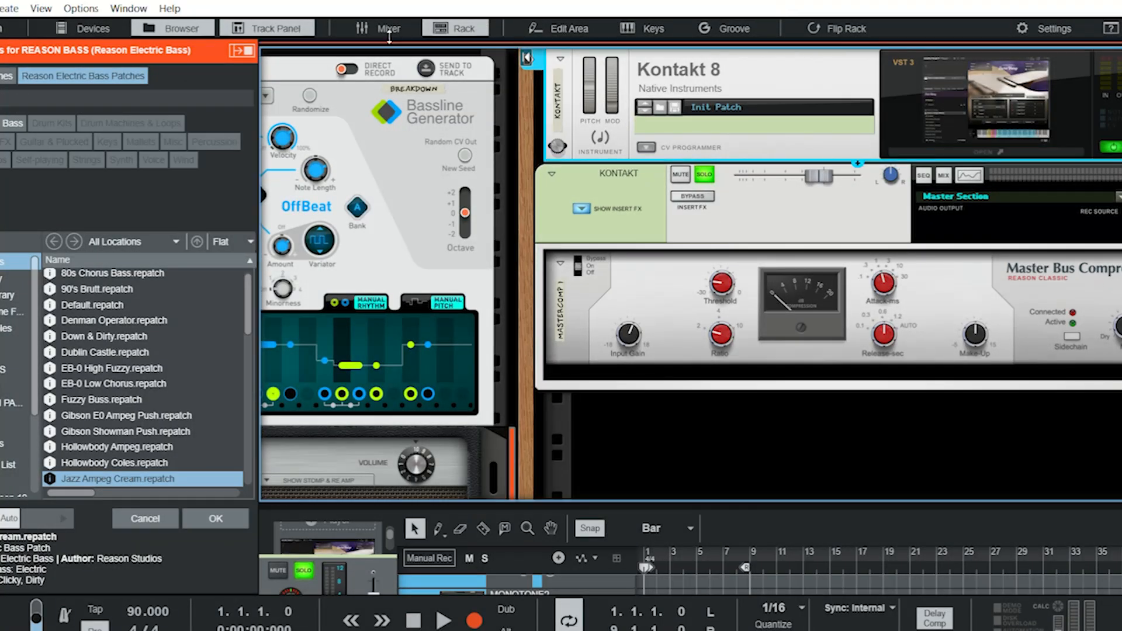
pyautogui.click(380, 18)
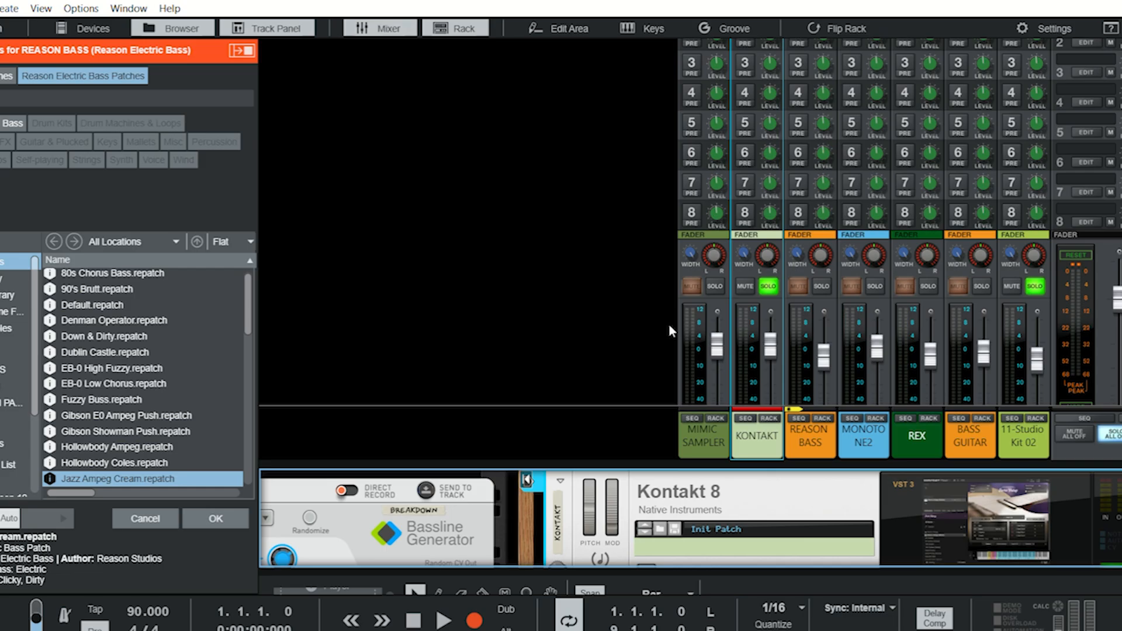
# Audition the KONTAKT bass with the drum kit while viewing its device in the rack, and stop playback at the song start
pyautogui.press('space')
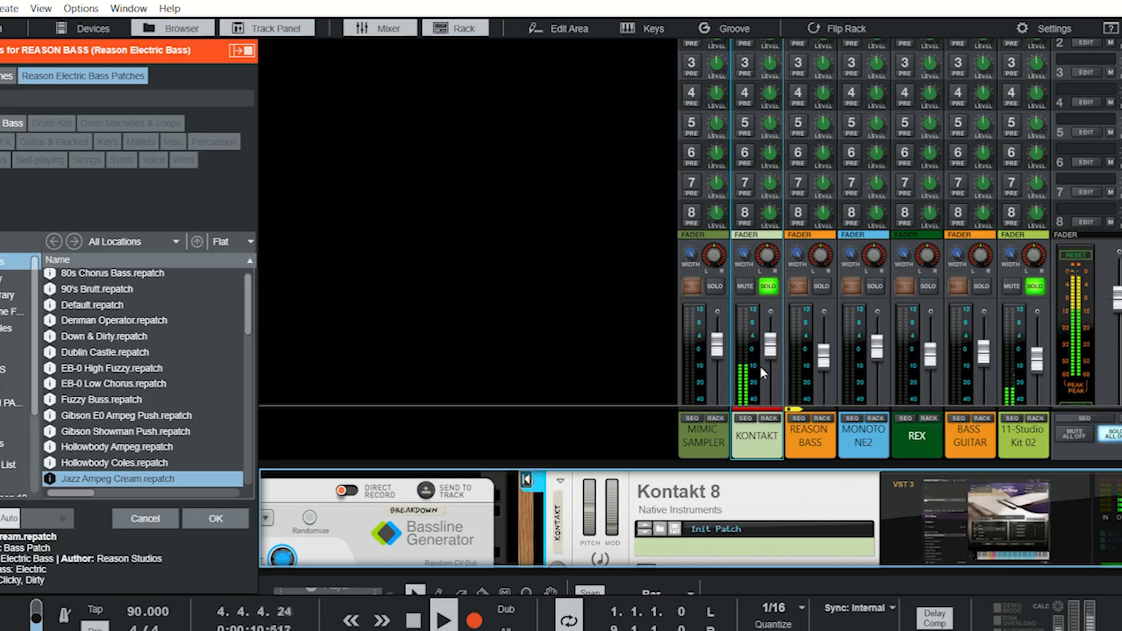
pyautogui.click(769, 418)
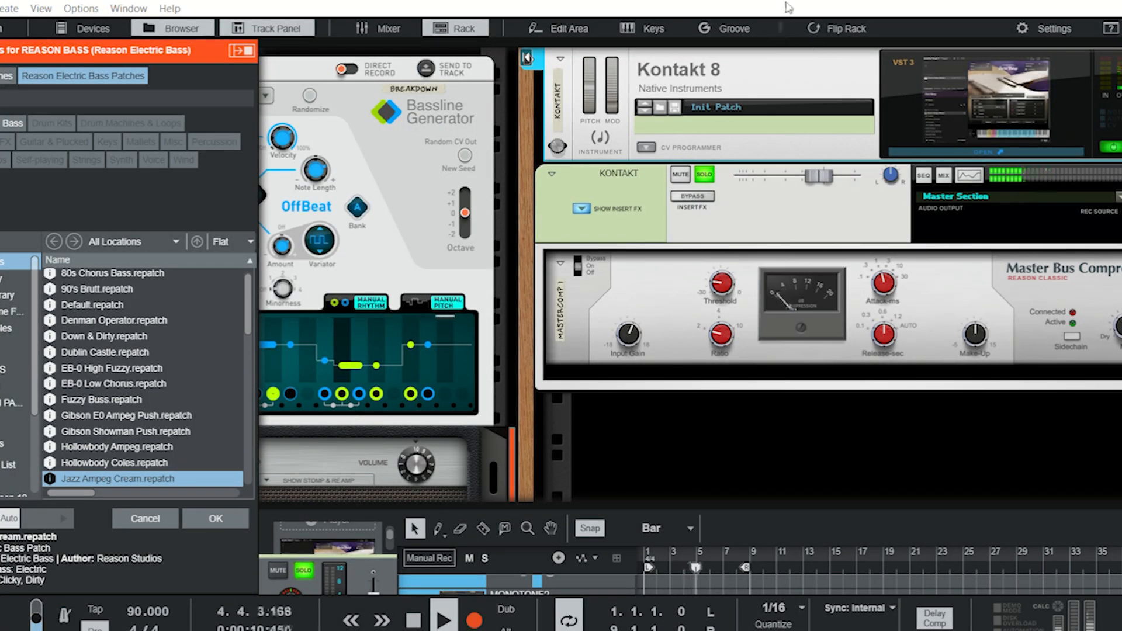
pyautogui.click(787, 3)
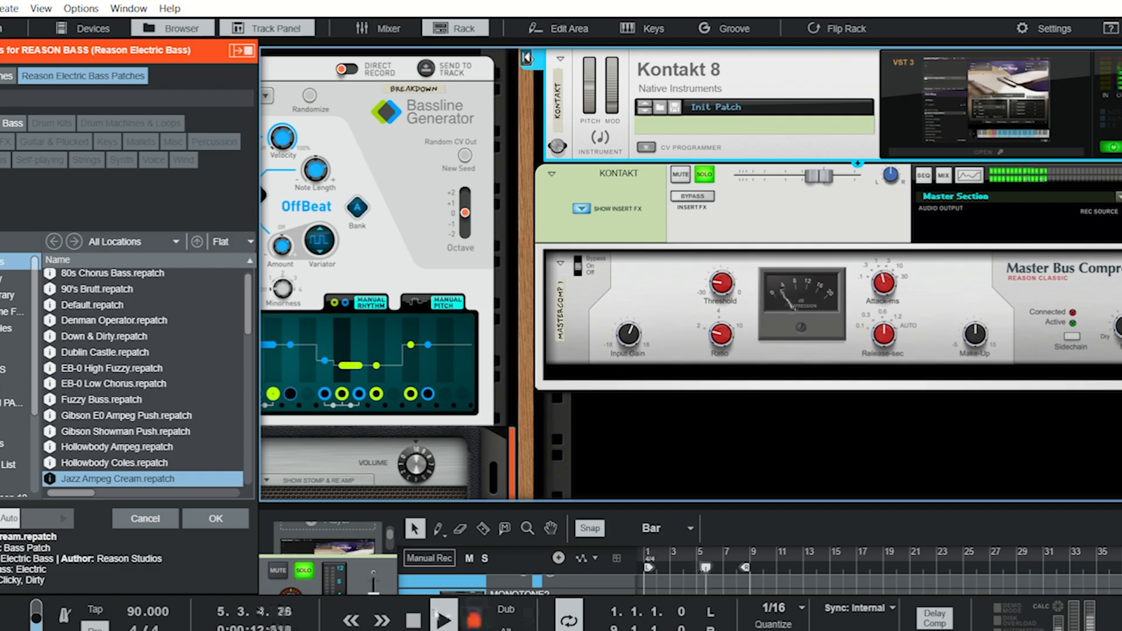
pyautogui.doubleClick(415, 620)
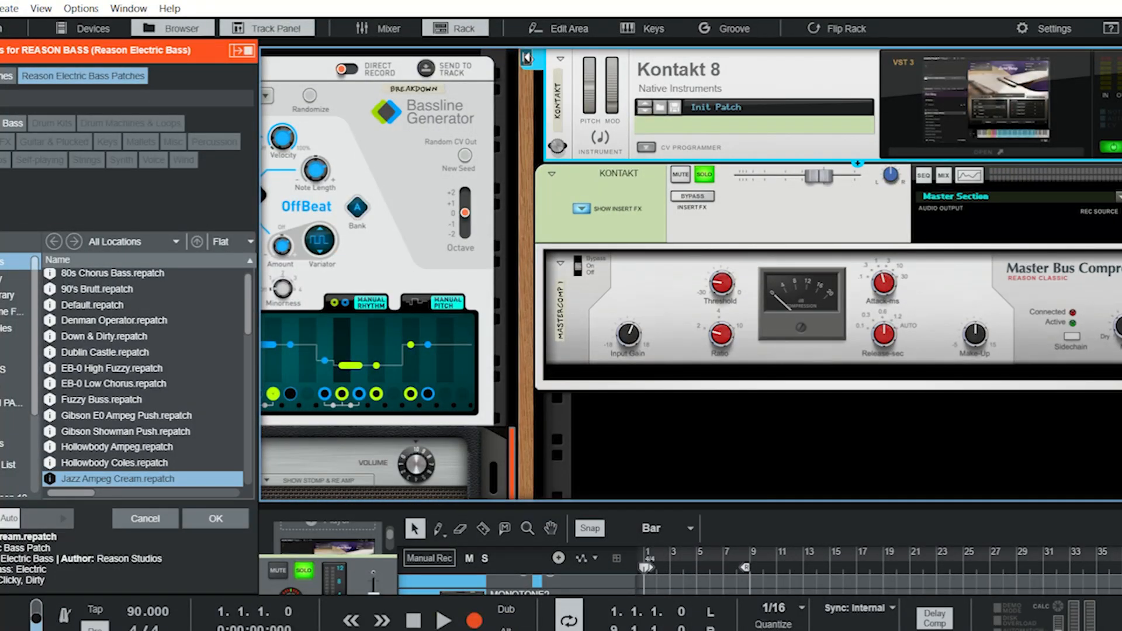
# Switch the solo from KONTAKT to MIMIC SAMPLER in the mixer and show the Mimic device in the rack
pyautogui.click(395, 20)
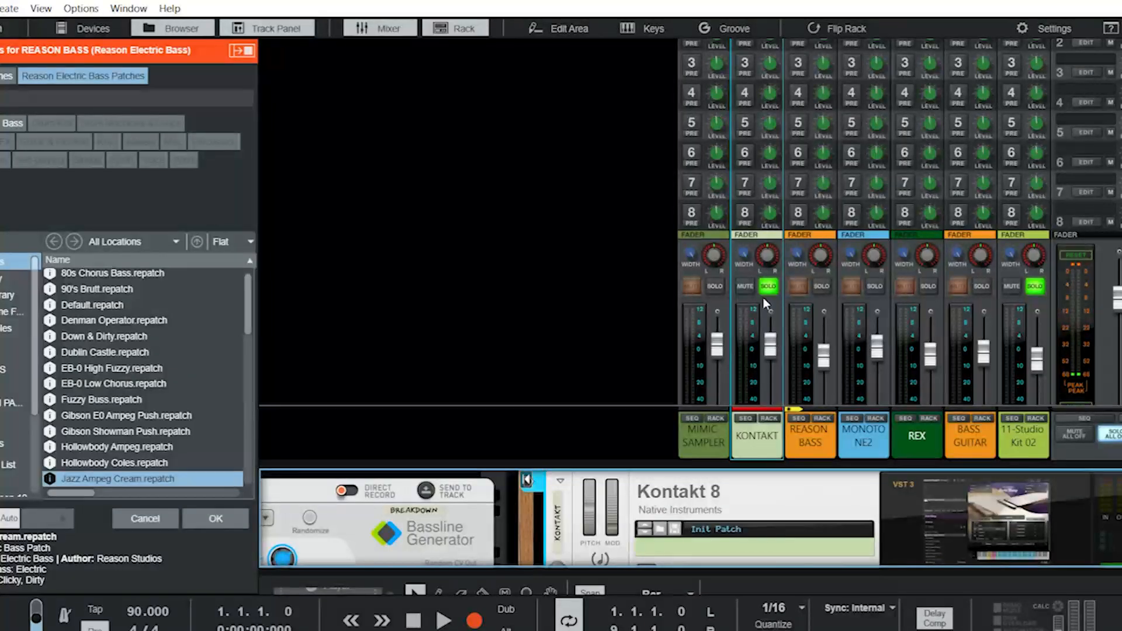
pyautogui.click(716, 280)
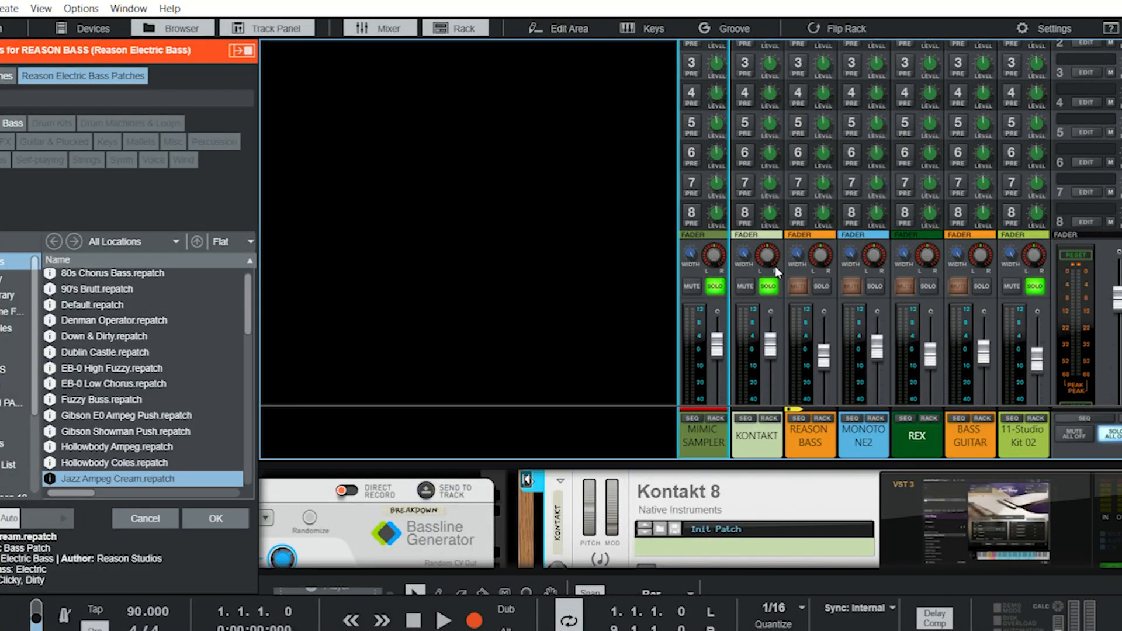
pyautogui.click(773, 280)
pyautogui.click(717, 398)
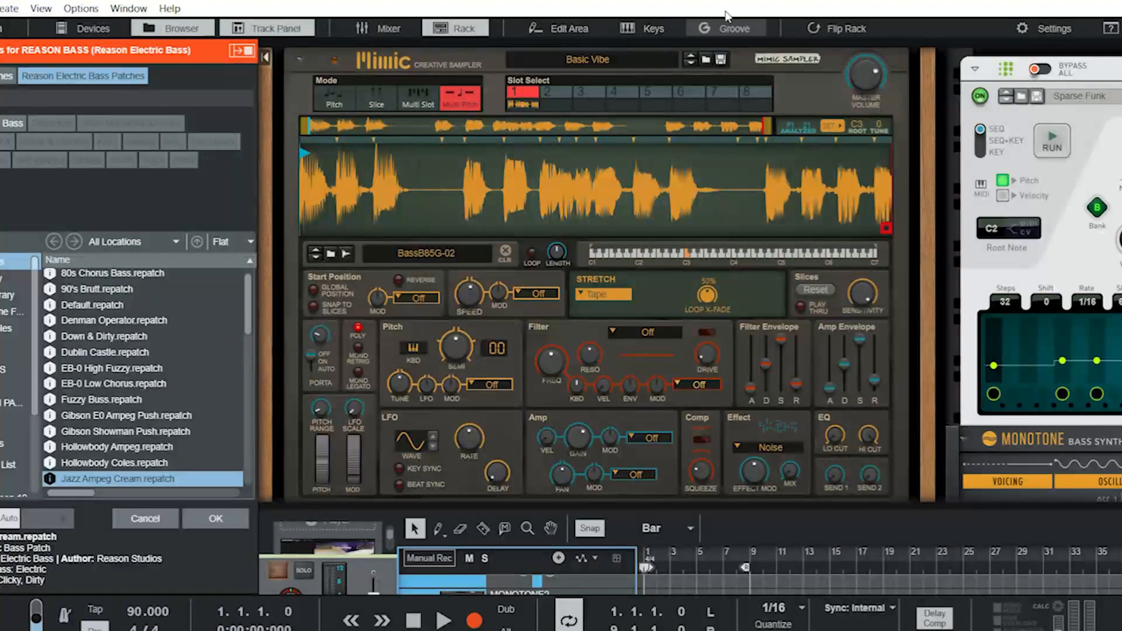
# Set the Mimic sampler to Pitch mode, audition the BassB85G-02 sample during playback, and stop
pyautogui.click(656, 18)
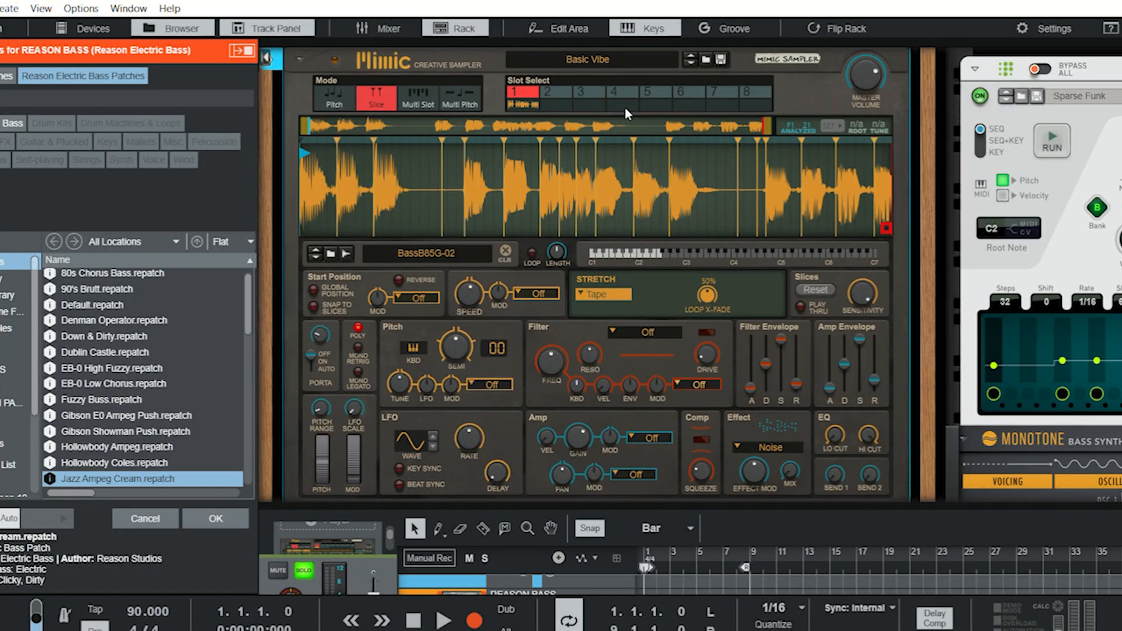
pyautogui.click(404, 27)
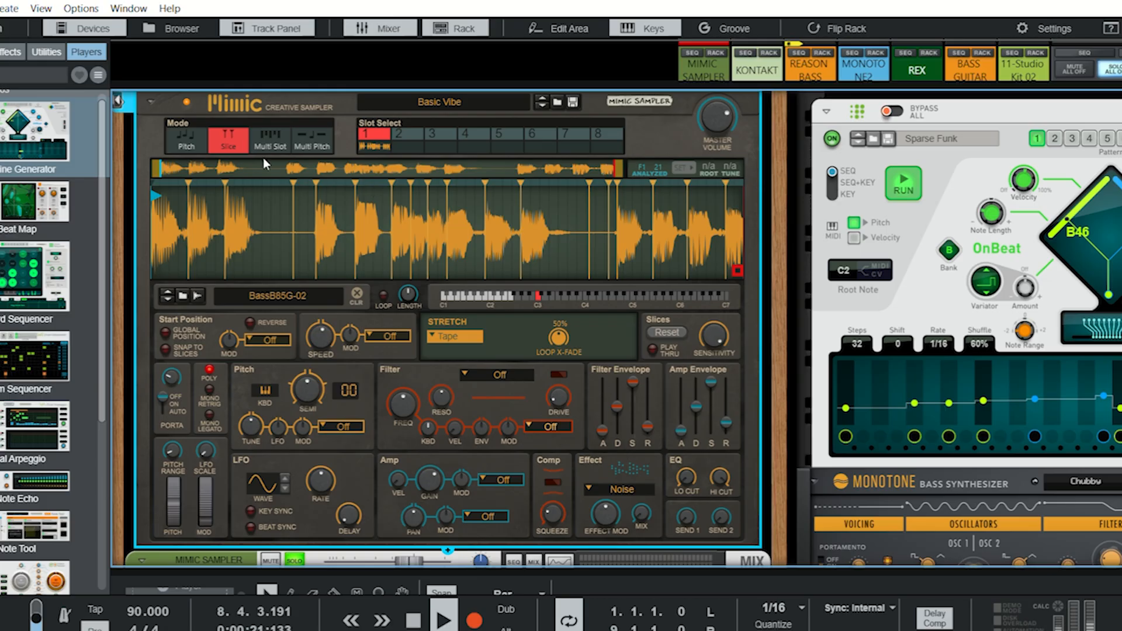
pyautogui.click(185, 130)
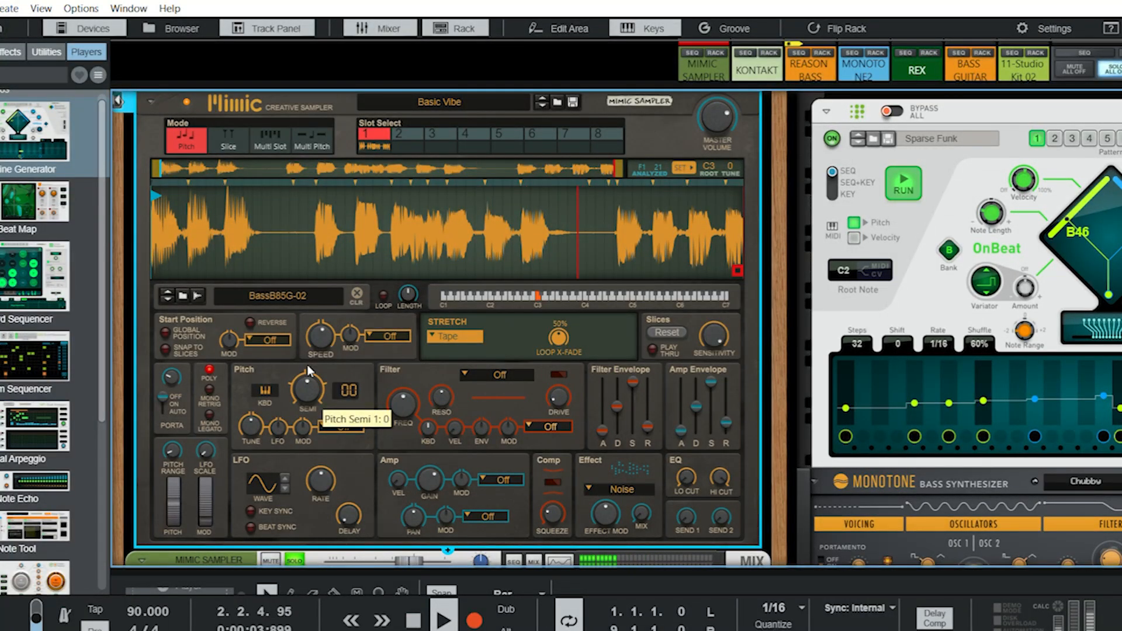
pyautogui.moveTo(308, 371)
pyautogui.mouseDown()
pyautogui.moveTo(307, 341)
pyautogui.moveTo(306, 355)
pyautogui.mouseUp()
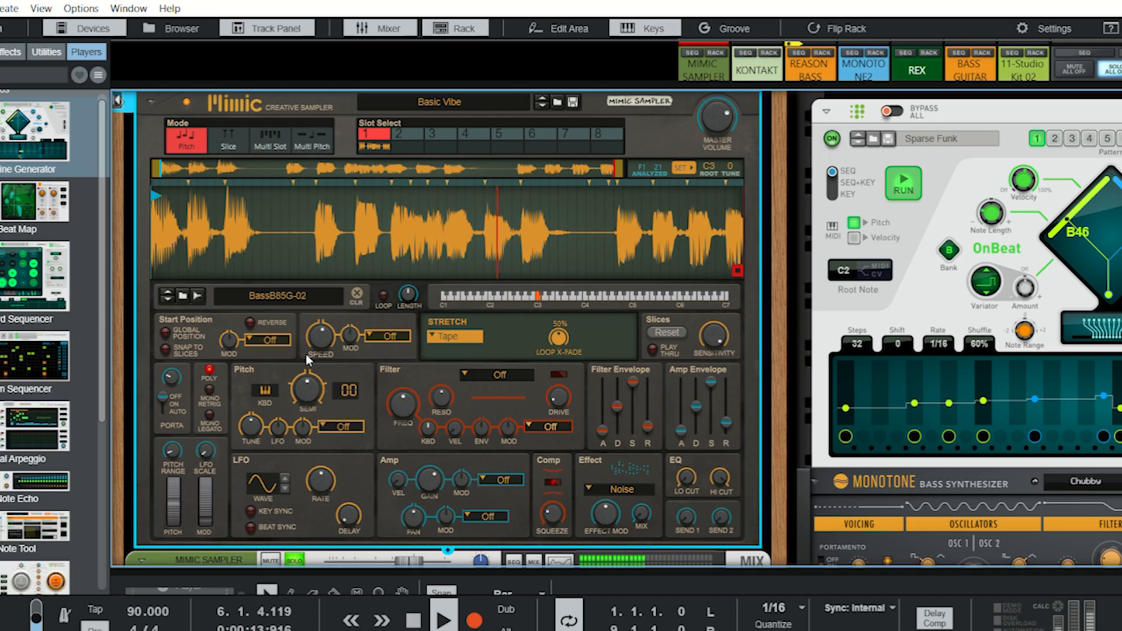
pyautogui.press('space')
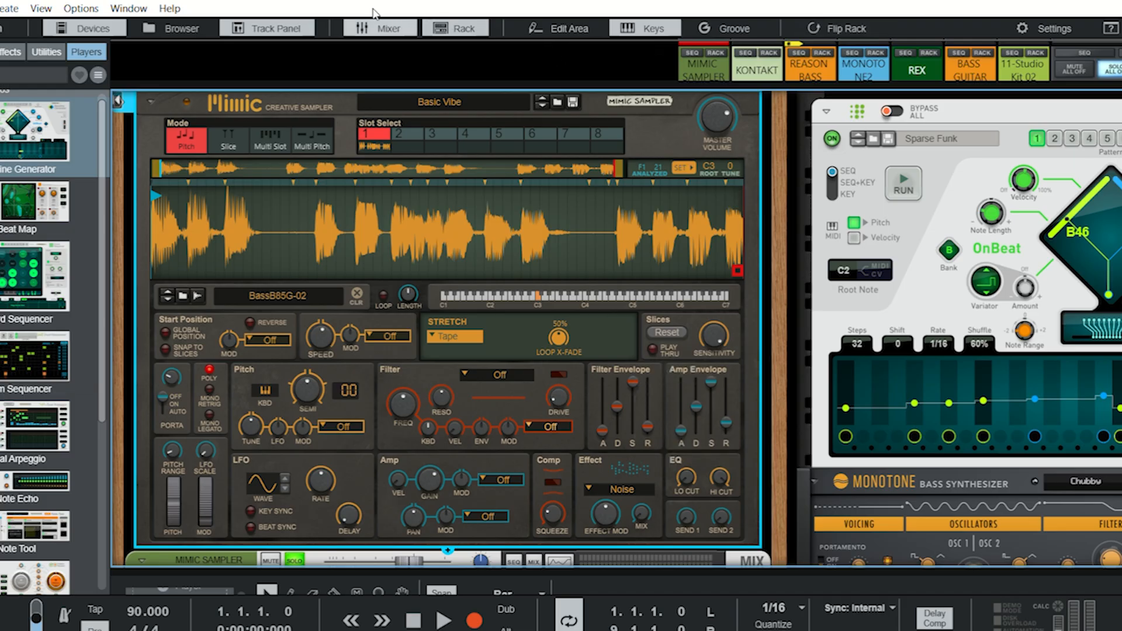
# Hide the rack and show the mixer above the sequencer
pyautogui.click(458, 20)
pyautogui.click(458, 20)
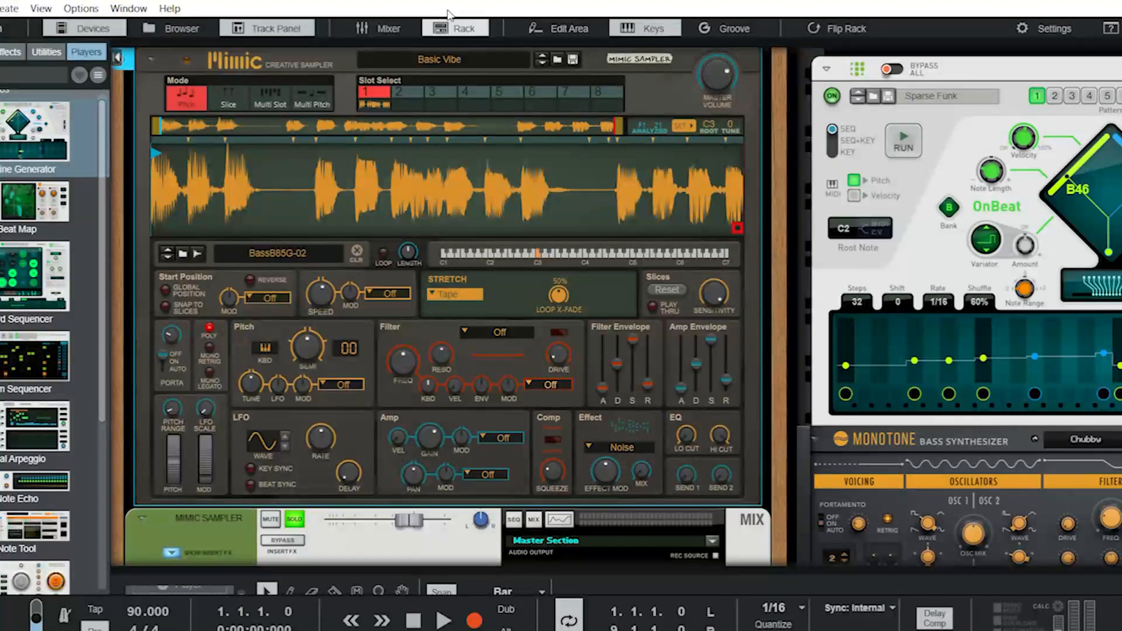
pyautogui.click(448, 13)
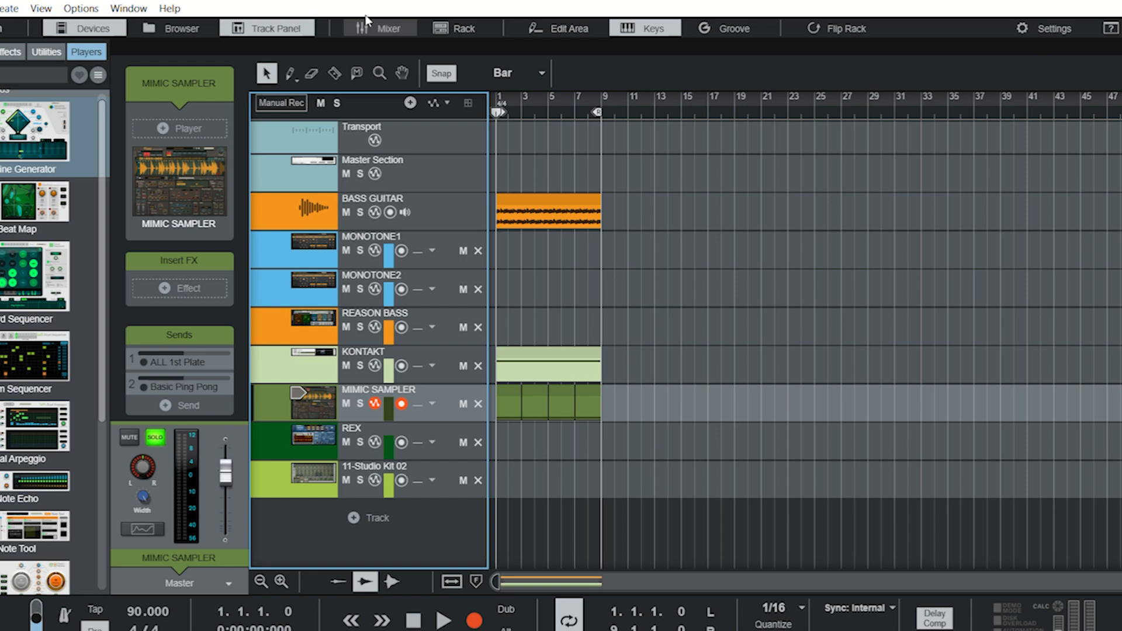
pyautogui.click(381, 26)
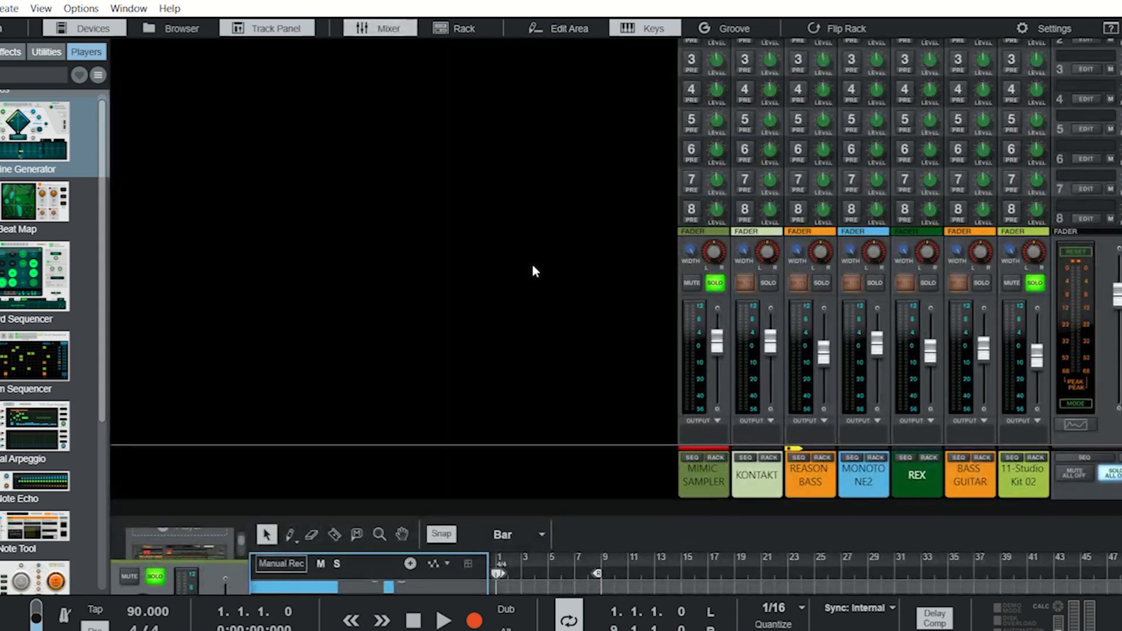